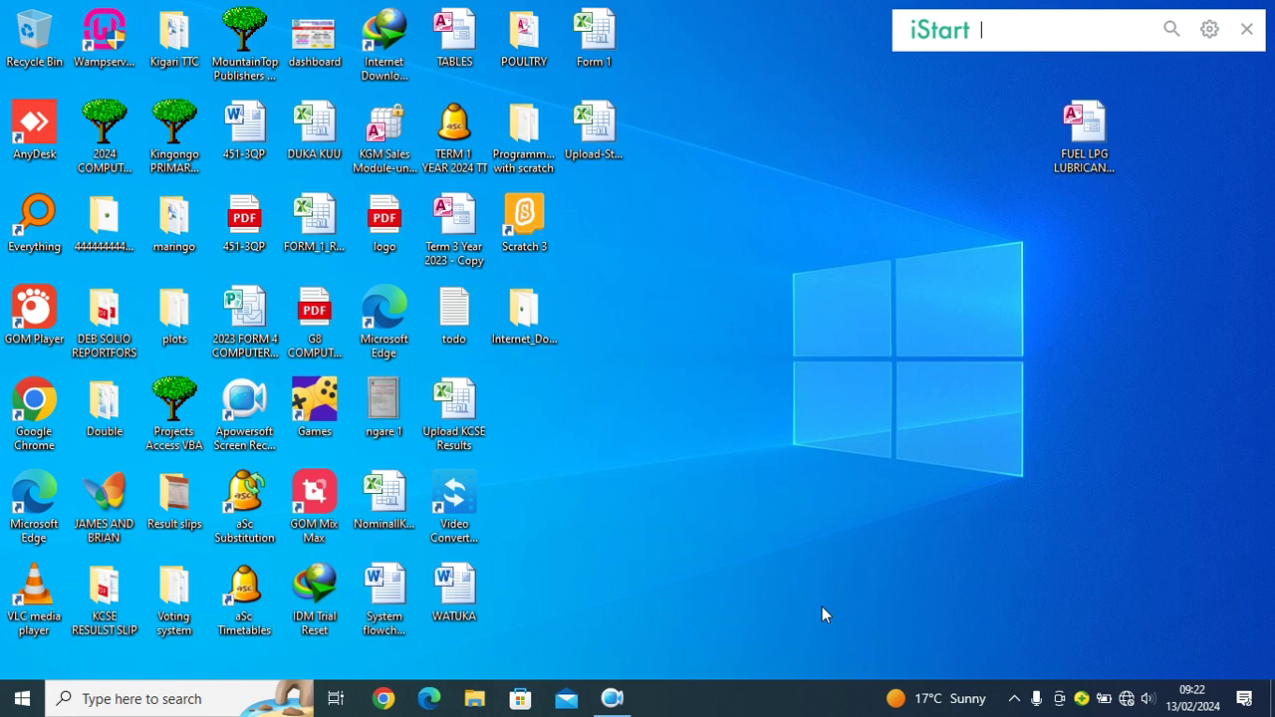
# Step: Open the fuel management database, log in with the username and password, and open the sales form
pyautogui.doubleClick(1103, 142)
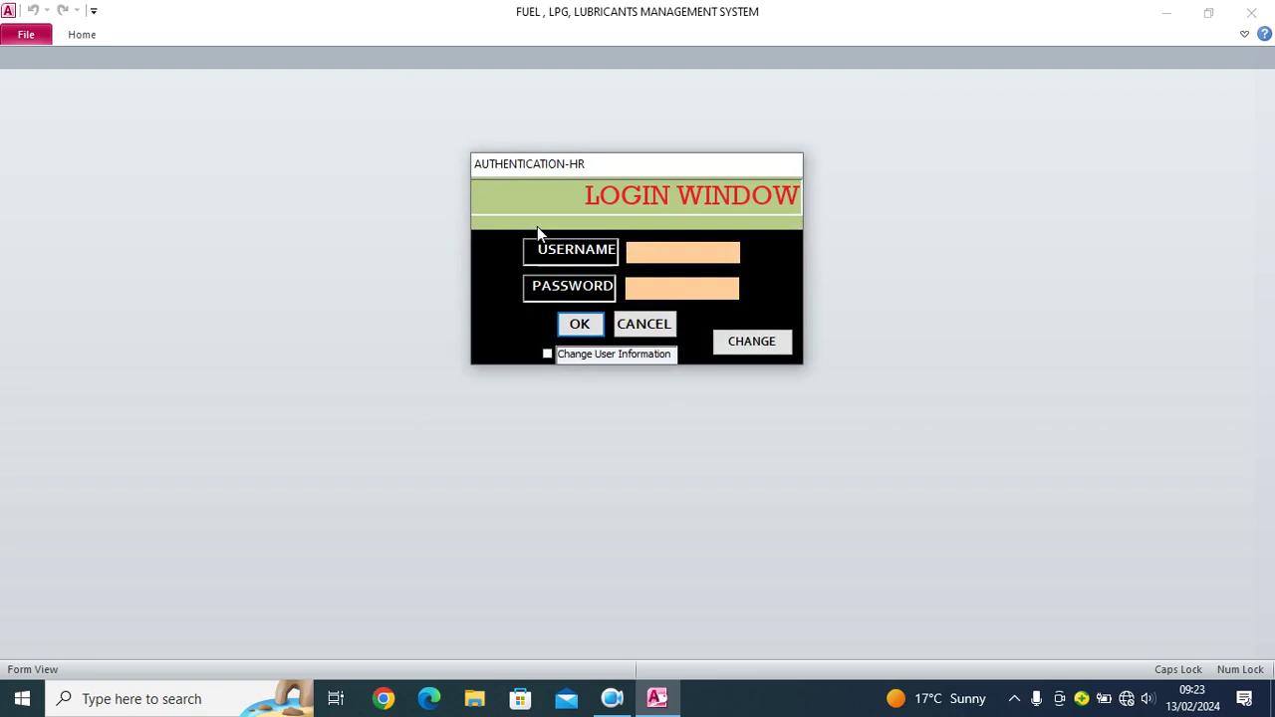
pyautogui.write('DON')
pyautogui.press('Tab')
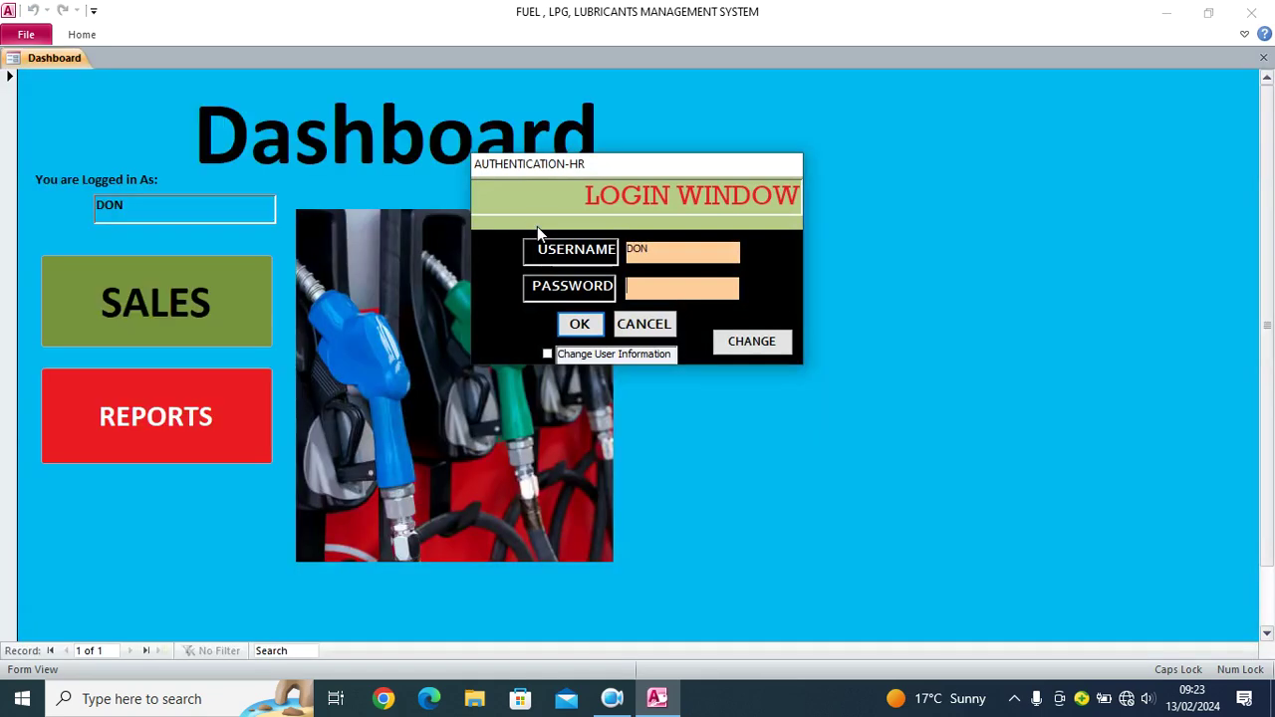
pyautogui.write('123')
pyautogui.press('Return')
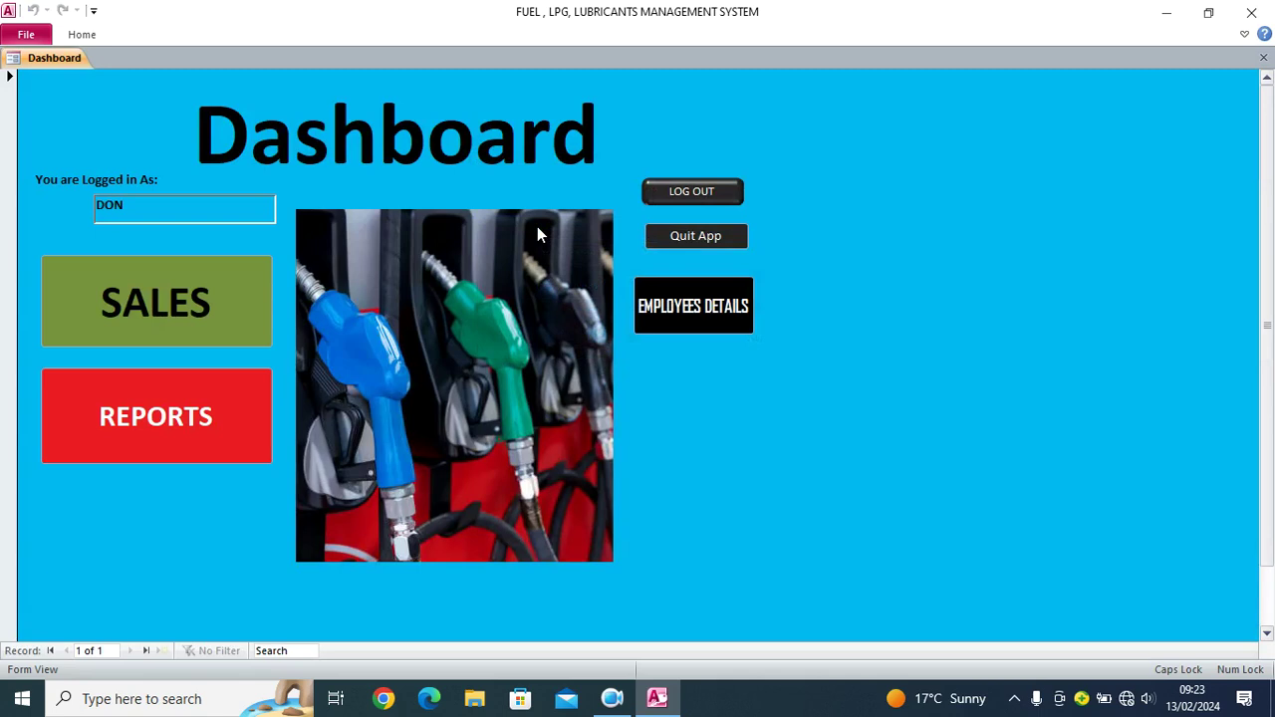
pyautogui.click(196, 308)
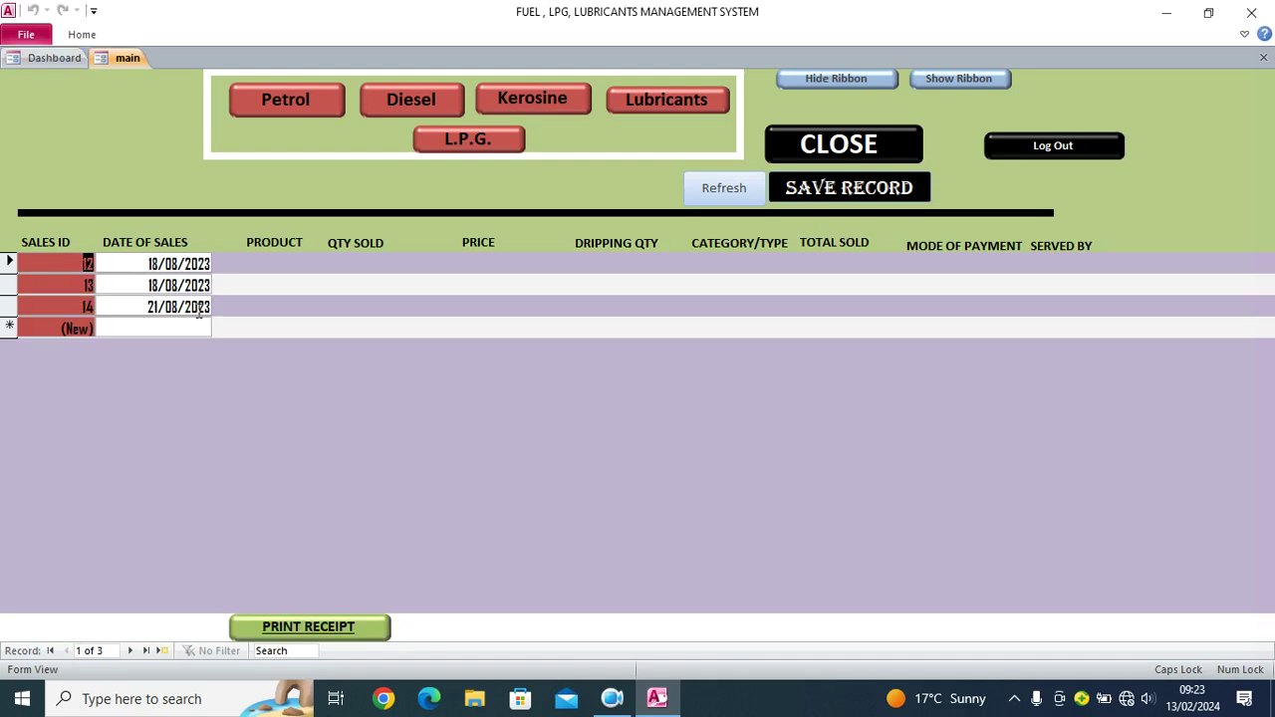
# Step: View the Kerosine, L.P.G., Lubricants and Petrol sales records
pyautogui.click(530, 104)
pyautogui.click(486, 134)
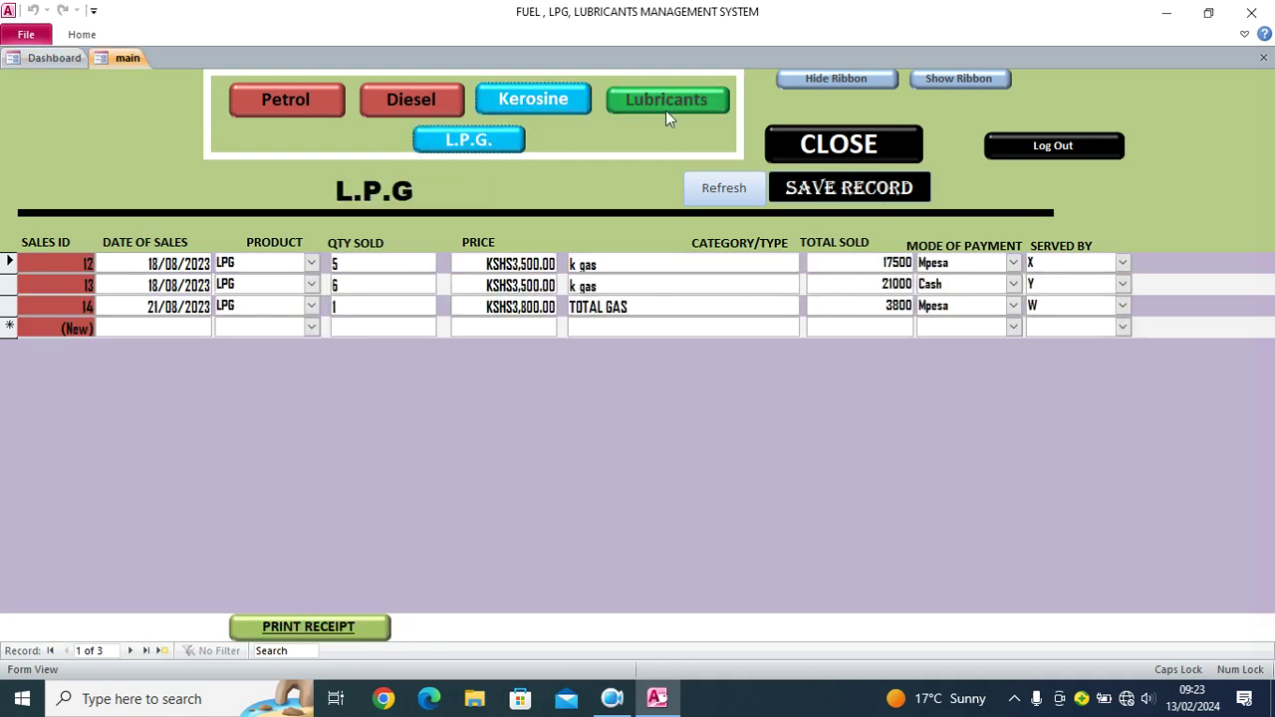
pyautogui.click(665, 106)
pyautogui.click(310, 103)
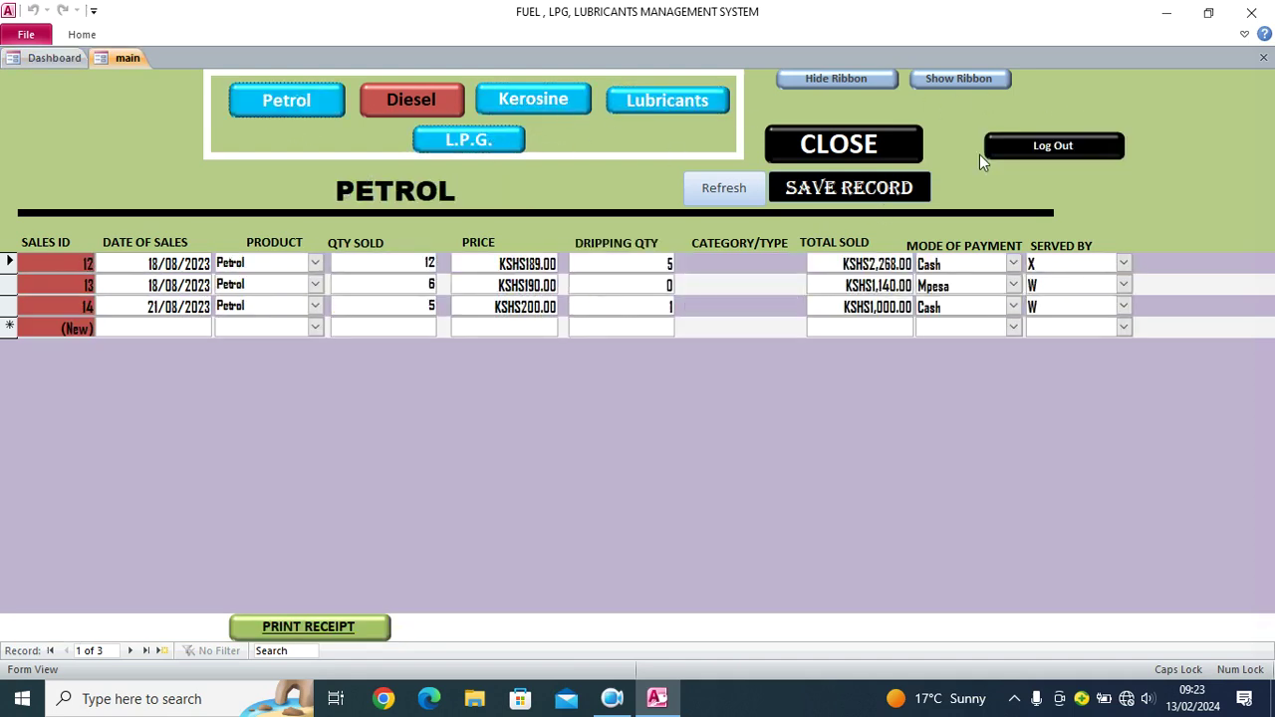
# Step: Close the sales form, confirming the exit, and bring up the all reports window
pyautogui.click(846, 143)
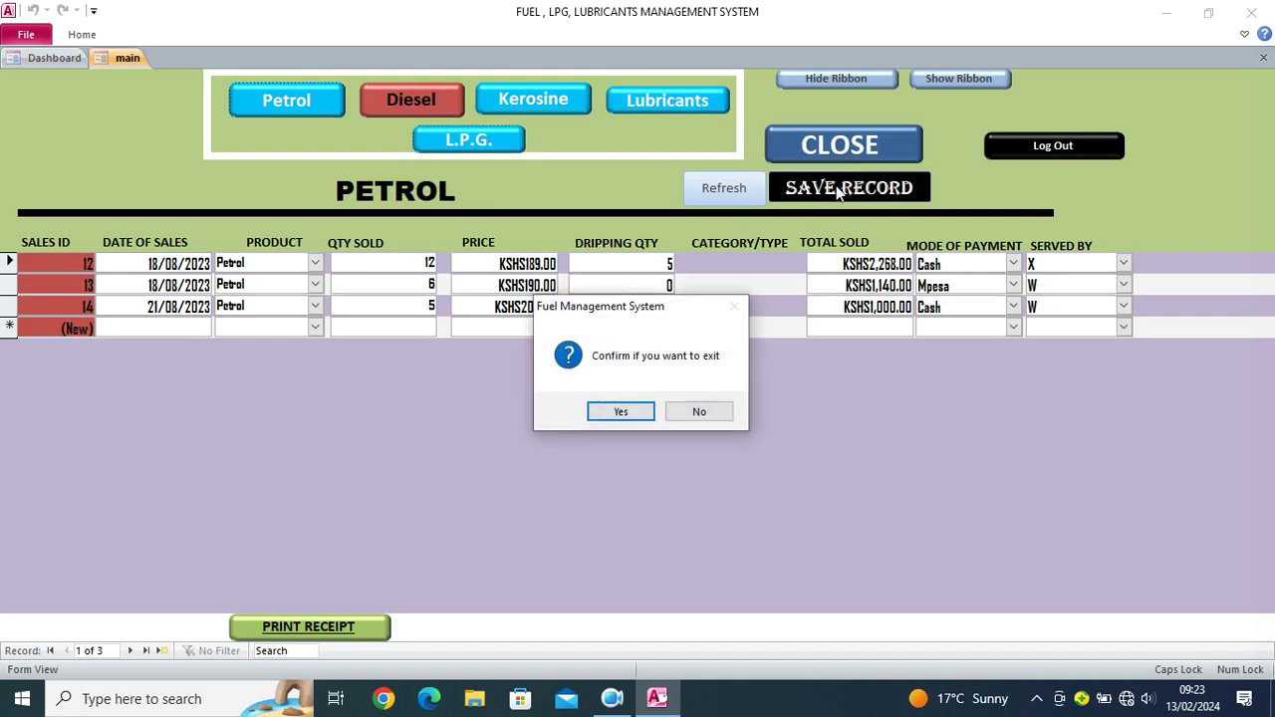
pyautogui.click(622, 409)
pyautogui.click(140, 410)
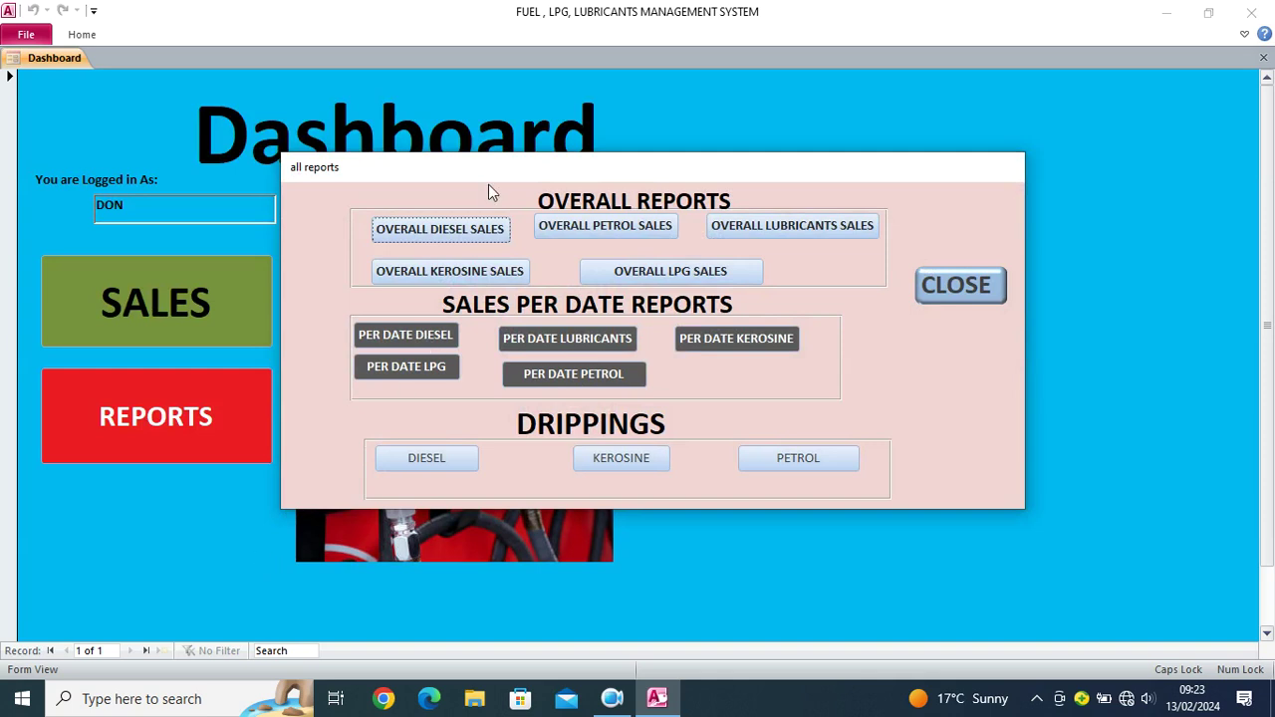
# Step: Move the all reports window aside, then close it and confirm
pyautogui.moveTo(512, 187); pyautogui.dragTo(591, 267)
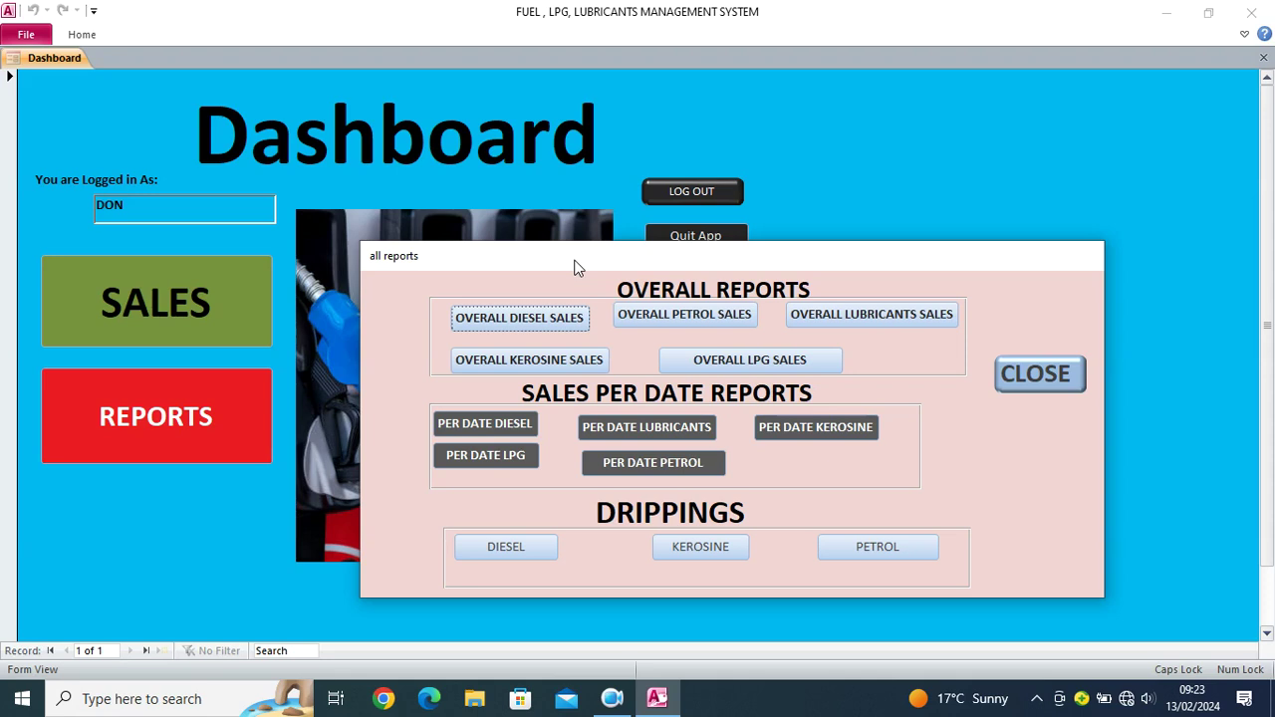
pyautogui.click(1058, 377)
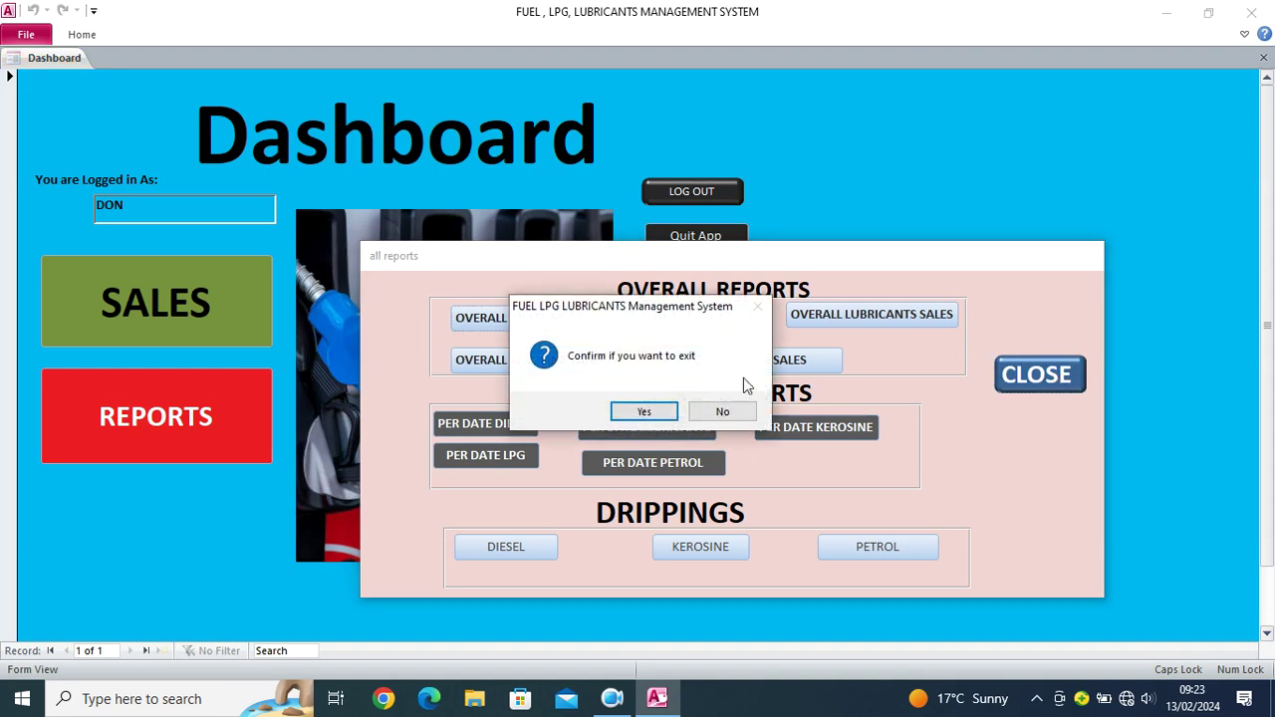
pyautogui.press('Return')
# Step: Log out, dismiss the Null error, cancel re-login and confirm closing the database
pyautogui.click(713, 193)
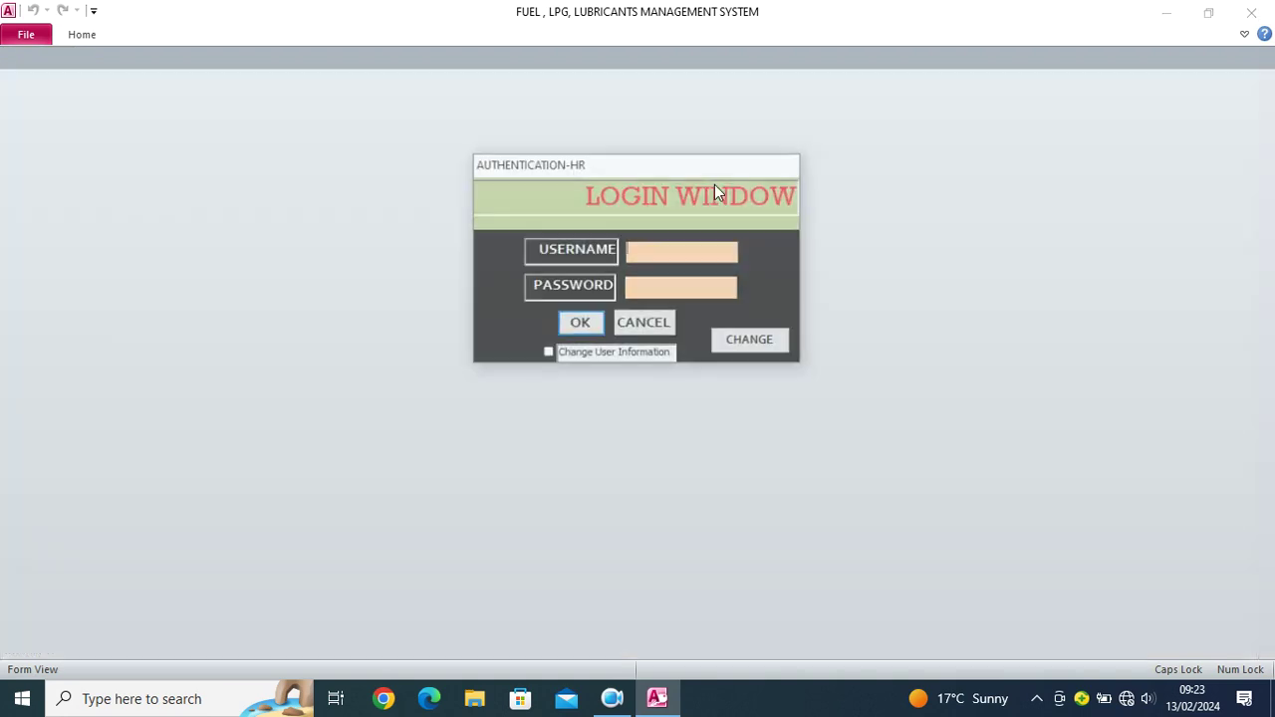
pyautogui.click(765, 347)
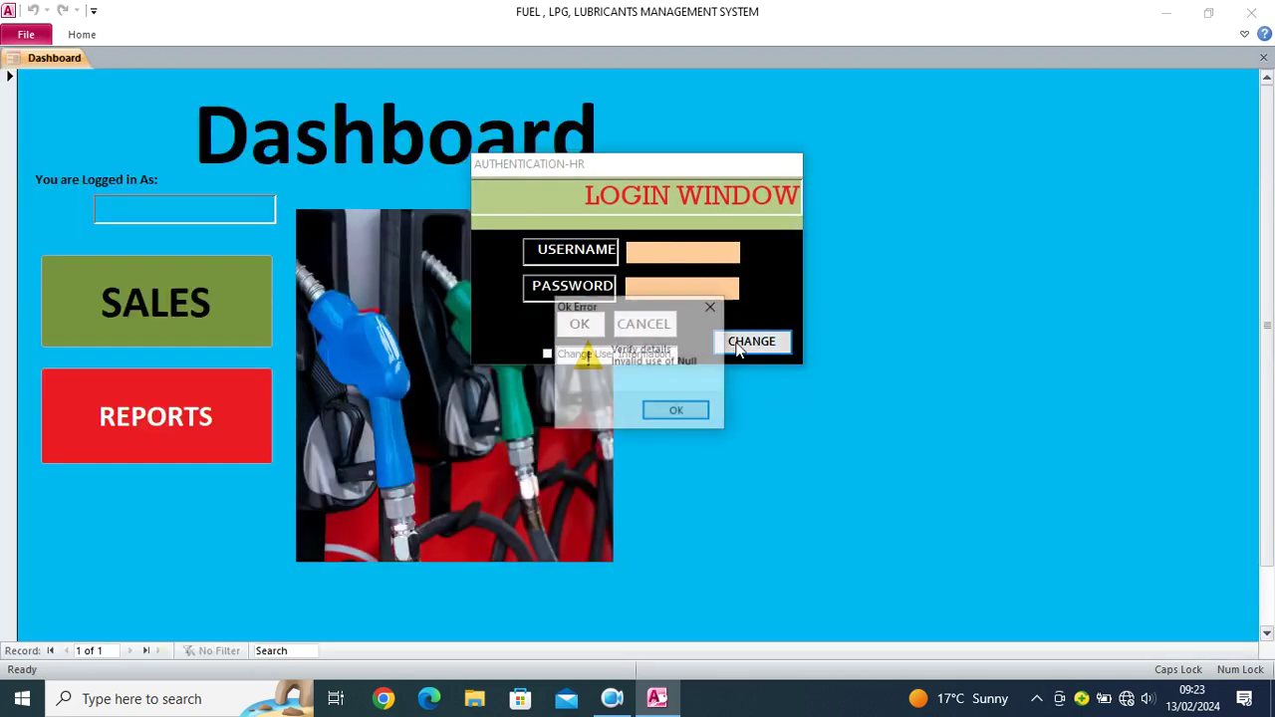
pyautogui.click(696, 412)
pyautogui.click(659, 326)
pyautogui.click(649, 403)
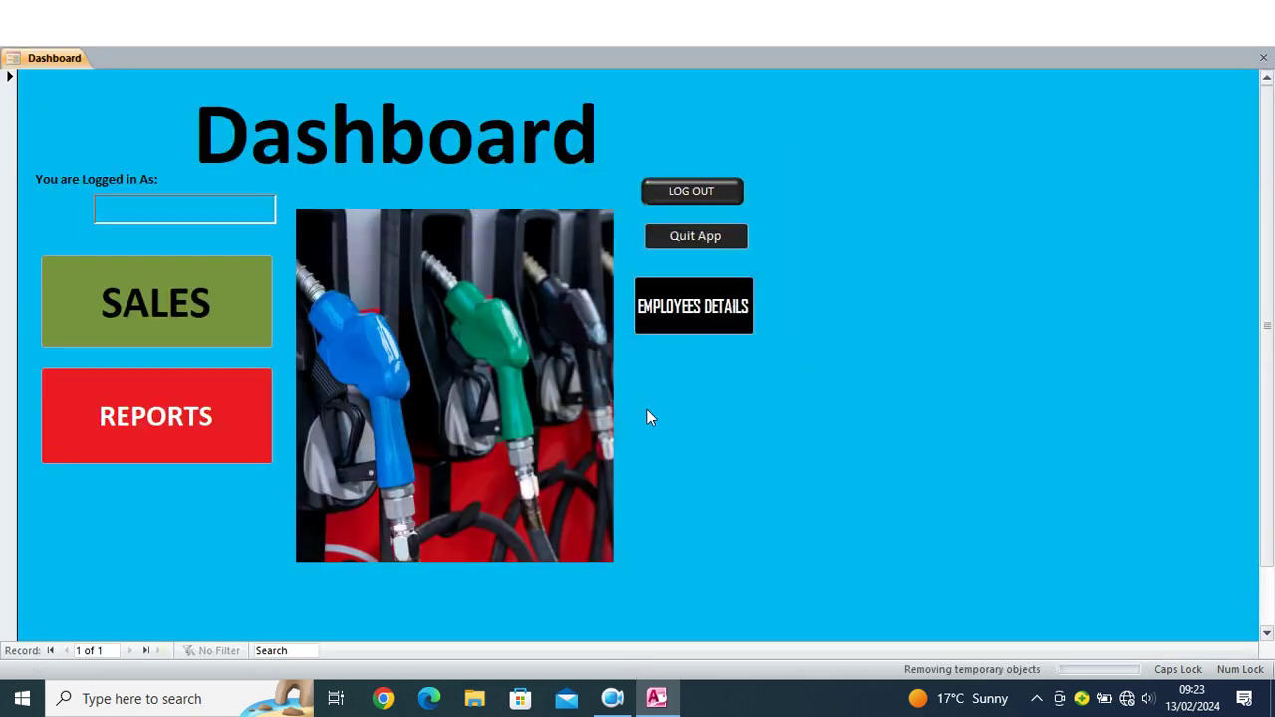
pyautogui.moveTo(532, 428); pyautogui.dragTo(812, 264)
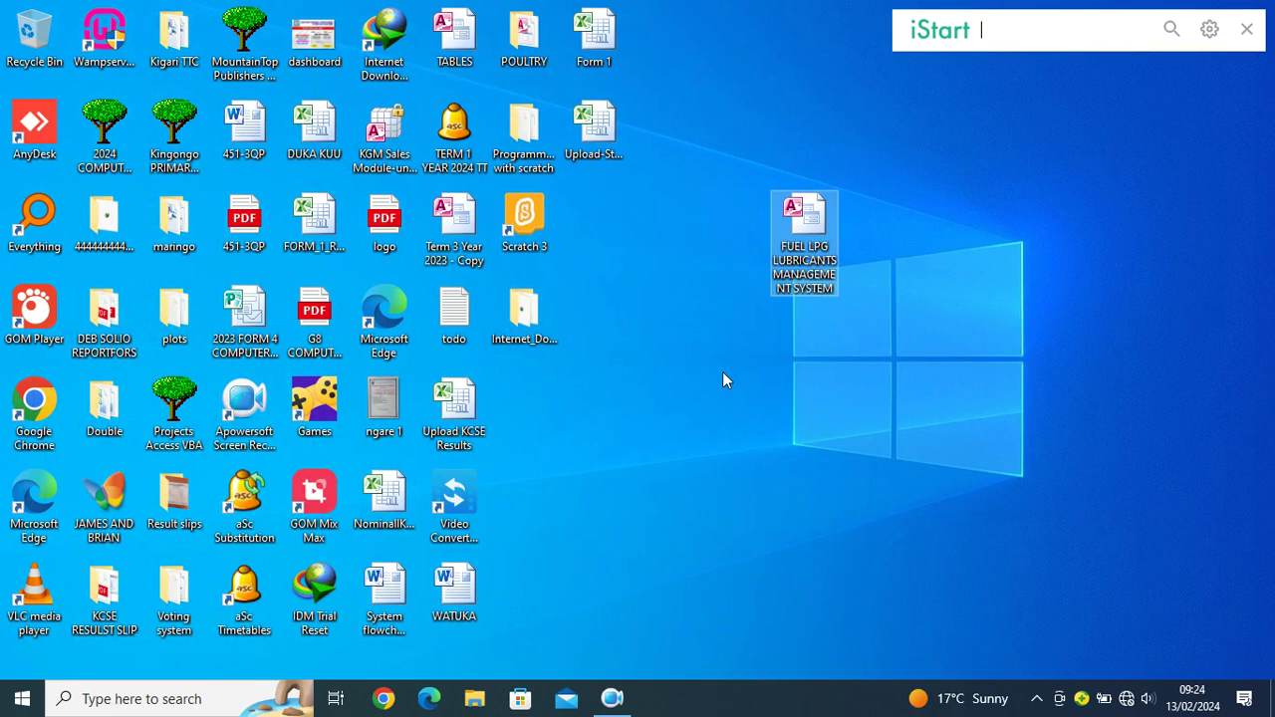
# Step: Create a new Microsoft Access Database file on the desktop named 'IMPORTED DATA'
pyautogui.rightClick(644, 390)
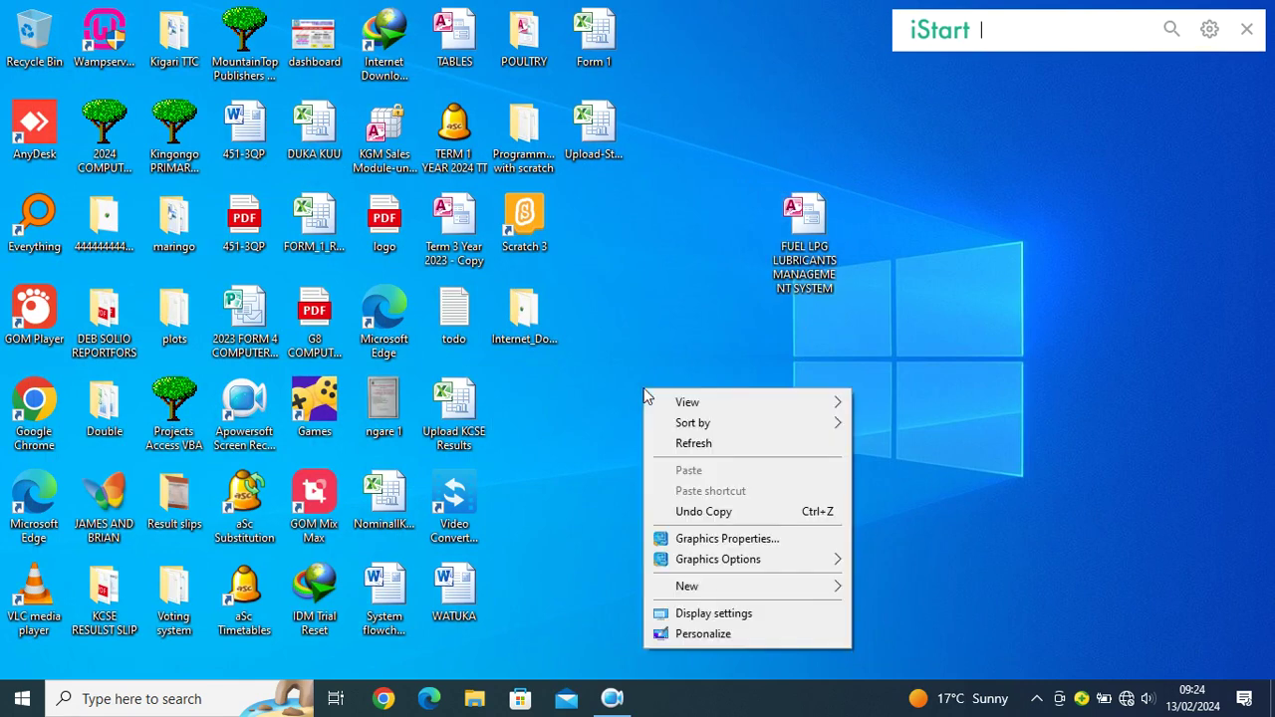
pyautogui.moveTo(723, 598)
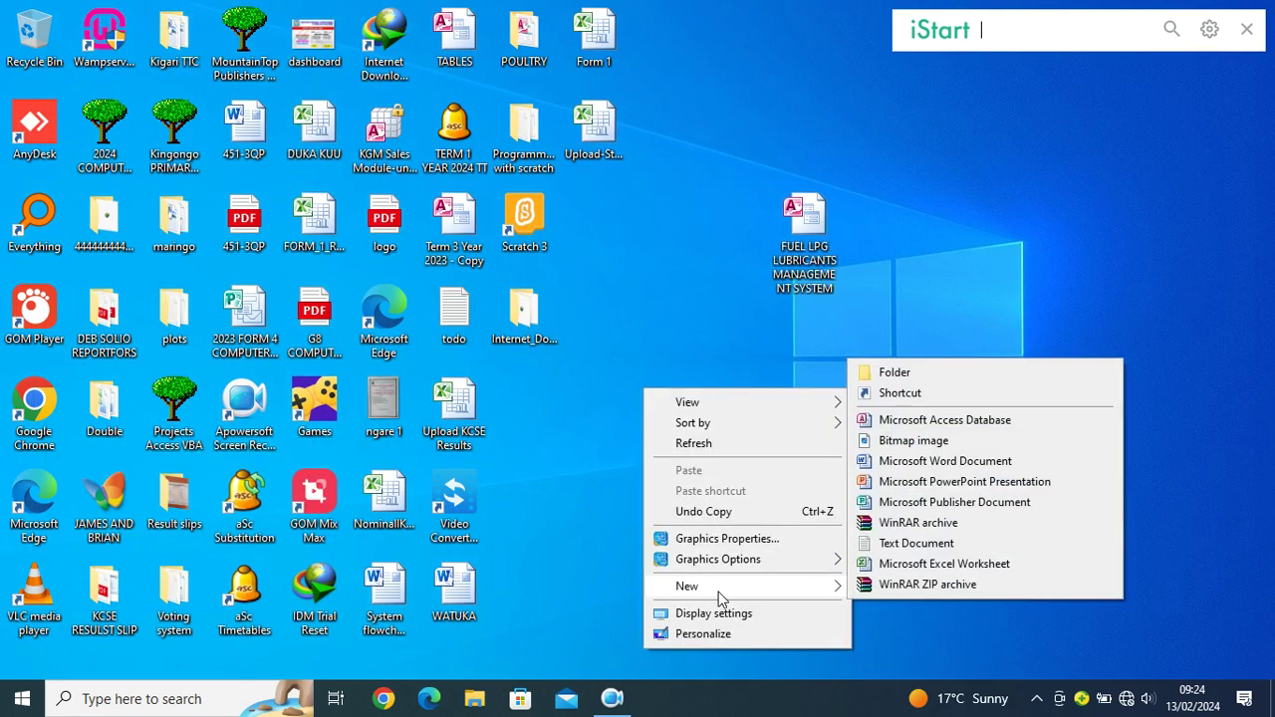
pyautogui.click(918, 421)
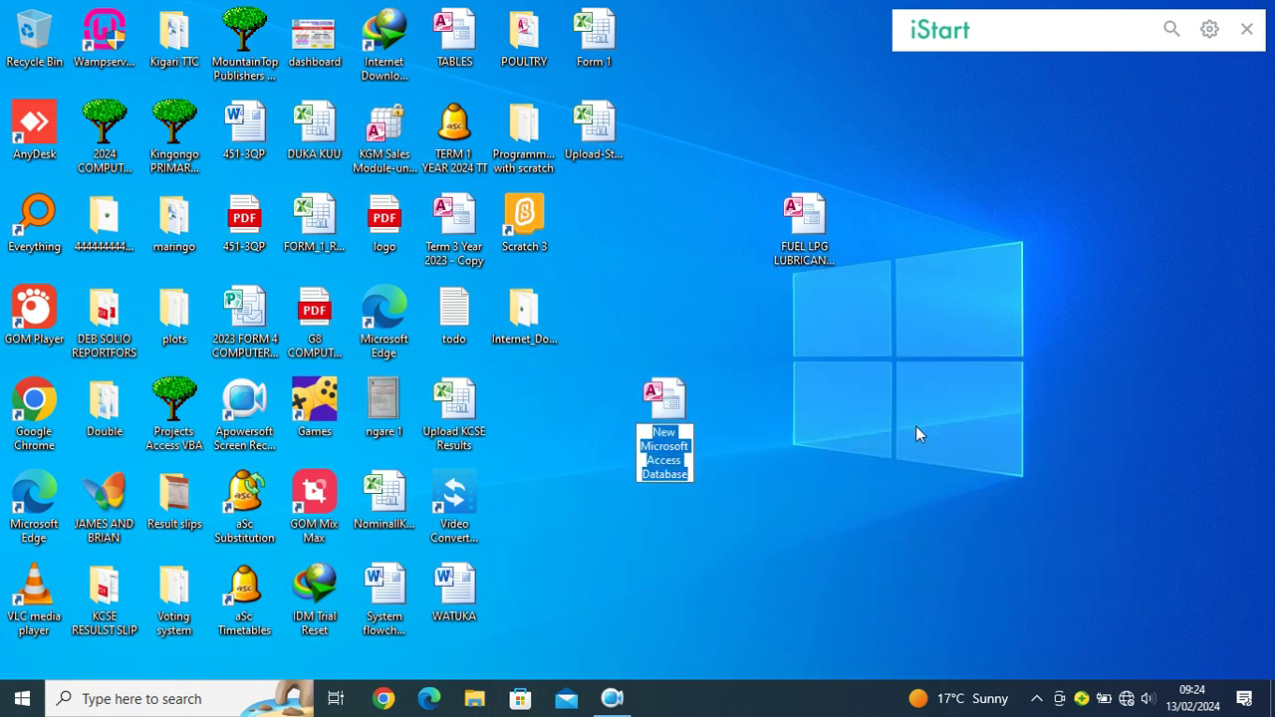
pyautogui.write('IMPORT')
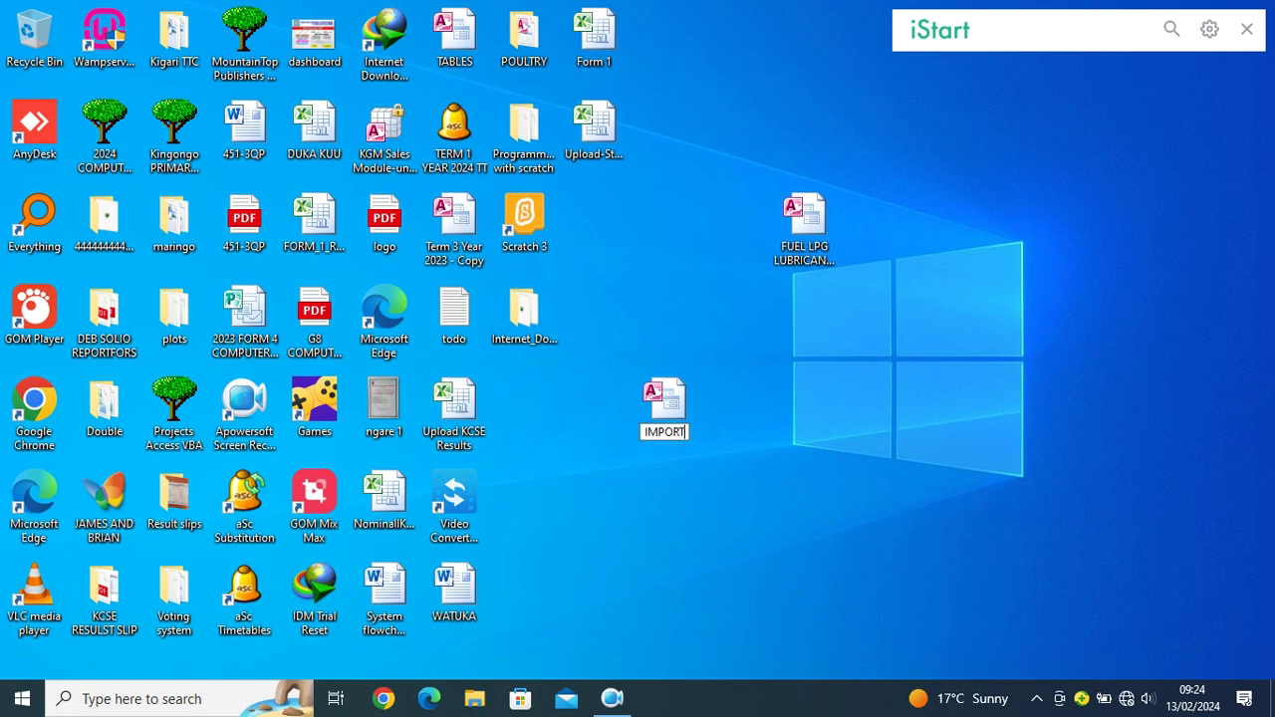
pyautogui.write('ED DATA')
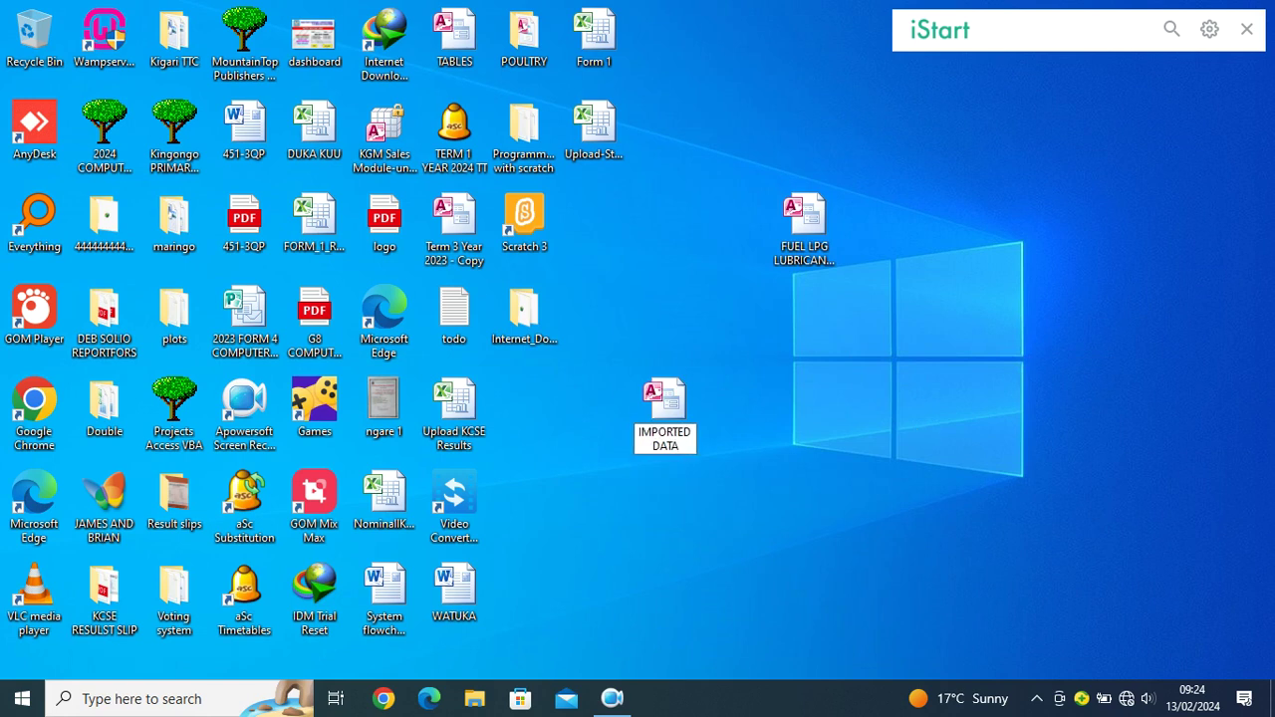
pyautogui.press('Return')
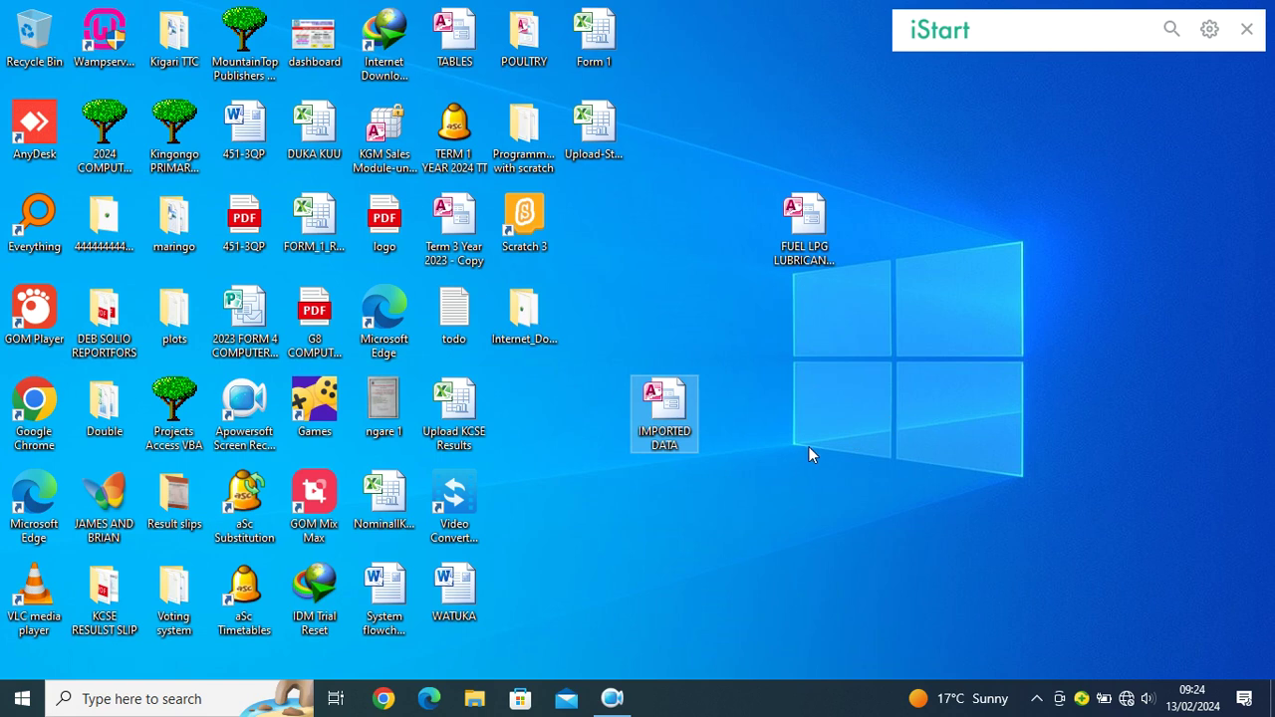
# Step: Open IMPORTED DATA, enable its content, and start an import from another Access database
pyautogui.doubleClick(664, 413)
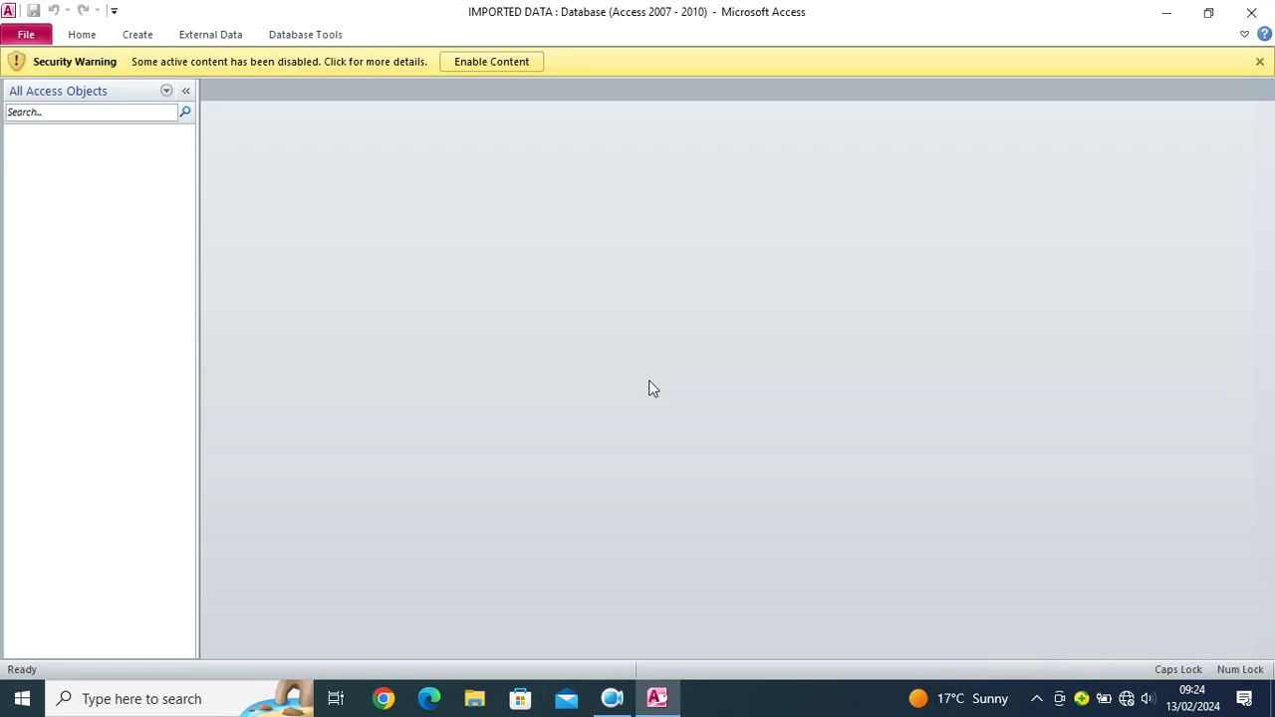
pyautogui.click(494, 66)
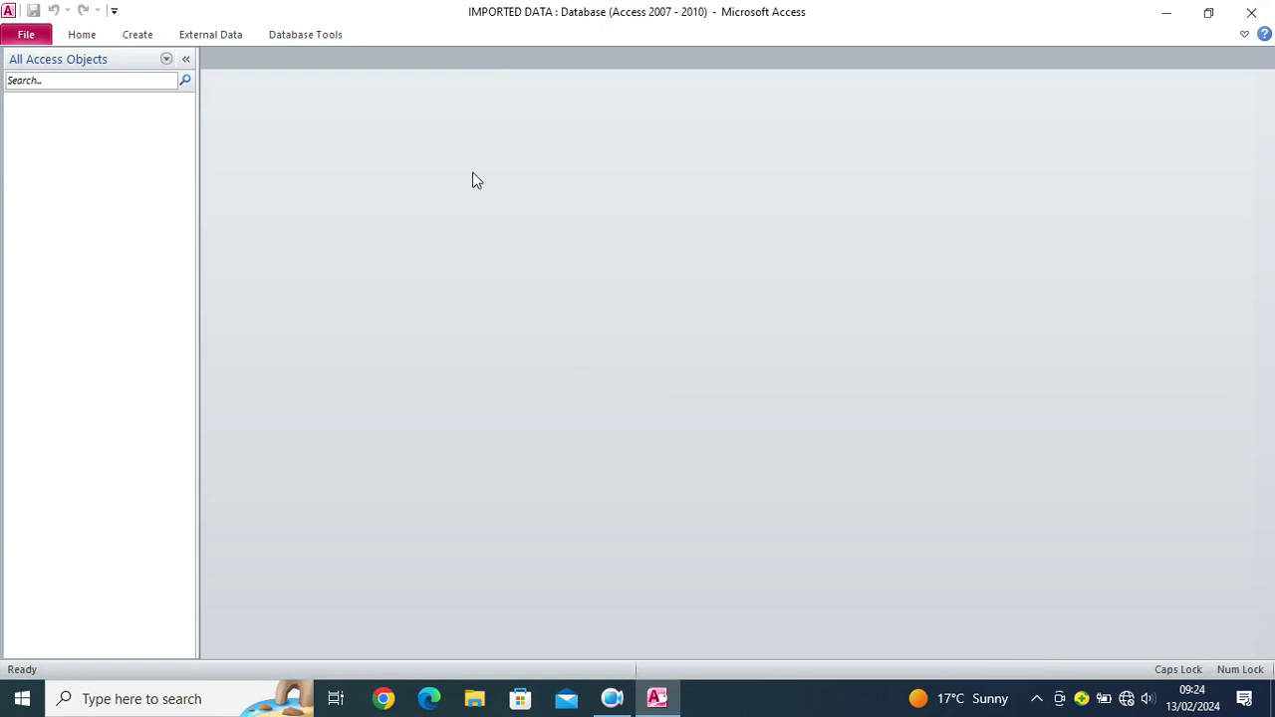
pyautogui.click(210, 35)
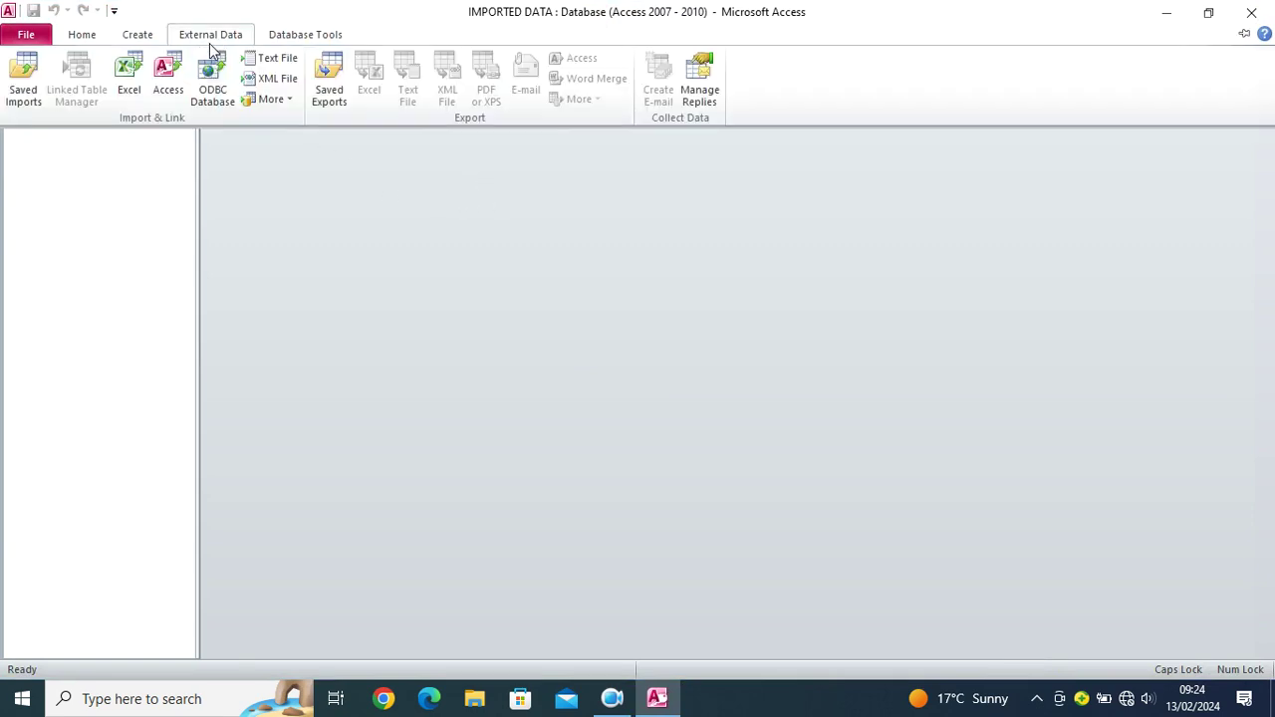
pyautogui.click(167, 78)
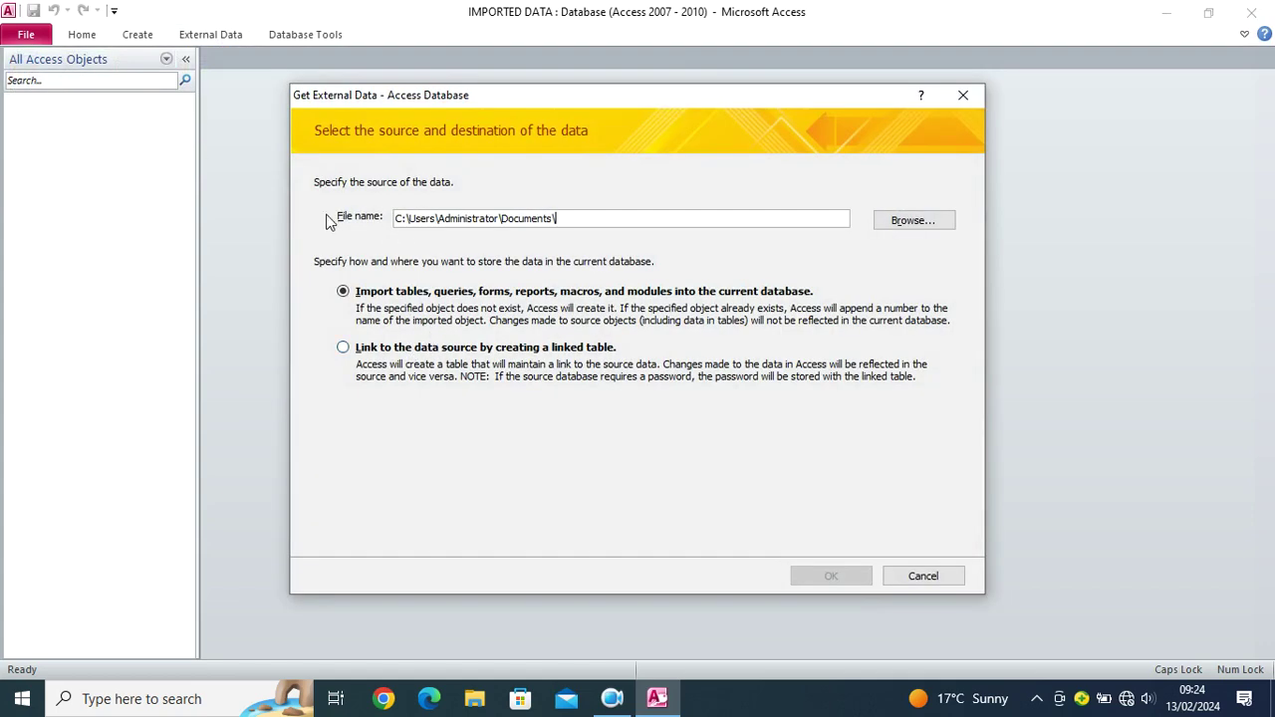
# Step: Choose FUEL LPG LUBRICANTS MANAGEMENT SYSTEM.accdb on the Desktop as the import source and confirm
pyautogui.click(913, 224)
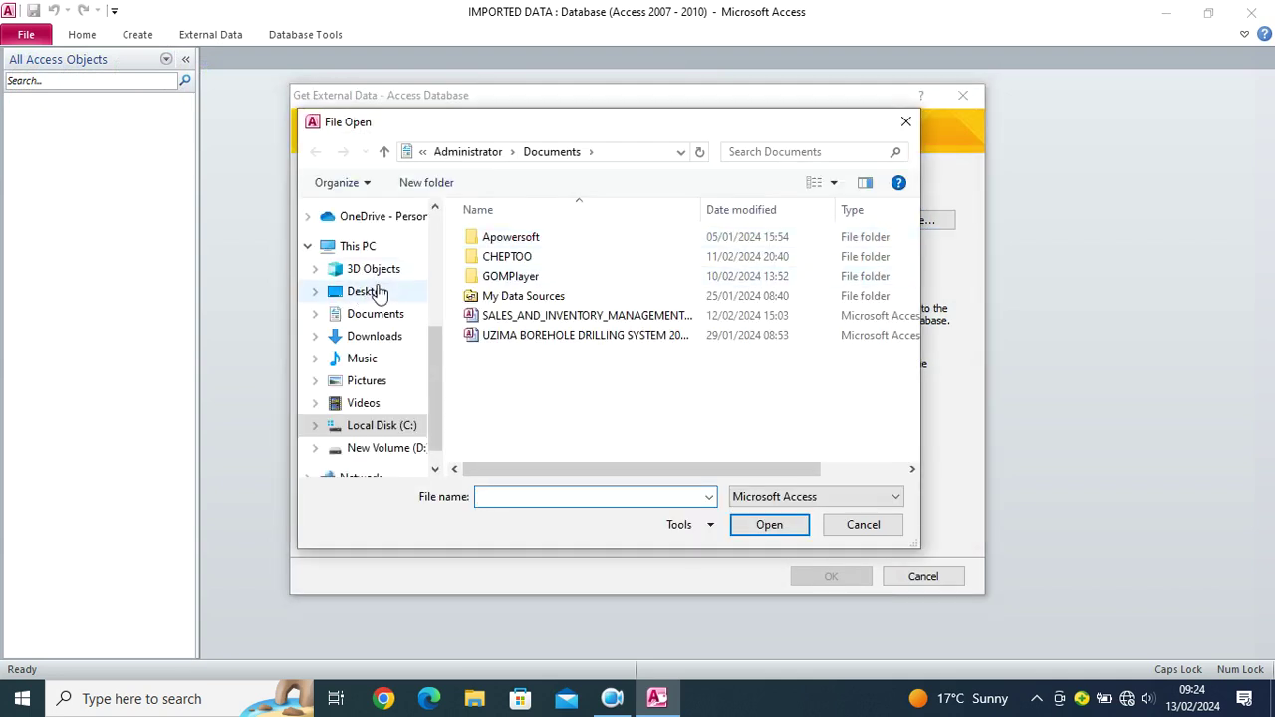
pyautogui.click(377, 292)
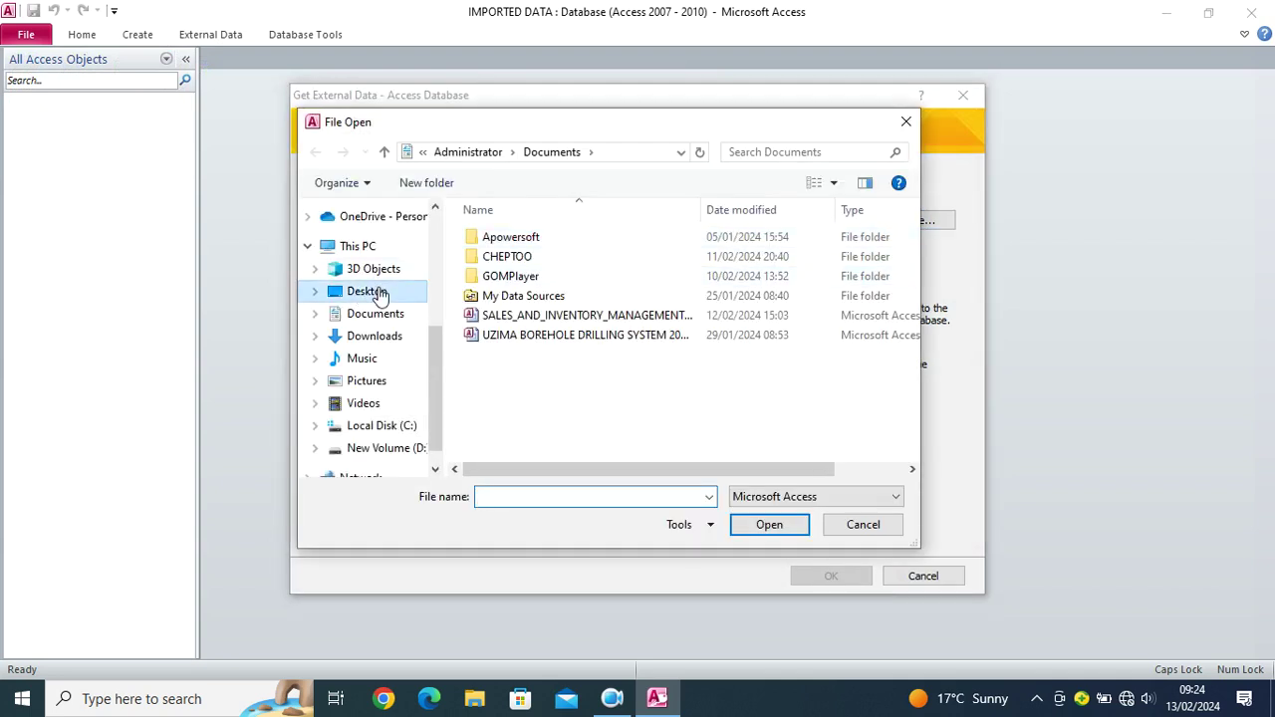
pyautogui.click(563, 498)
pyautogui.write('F')
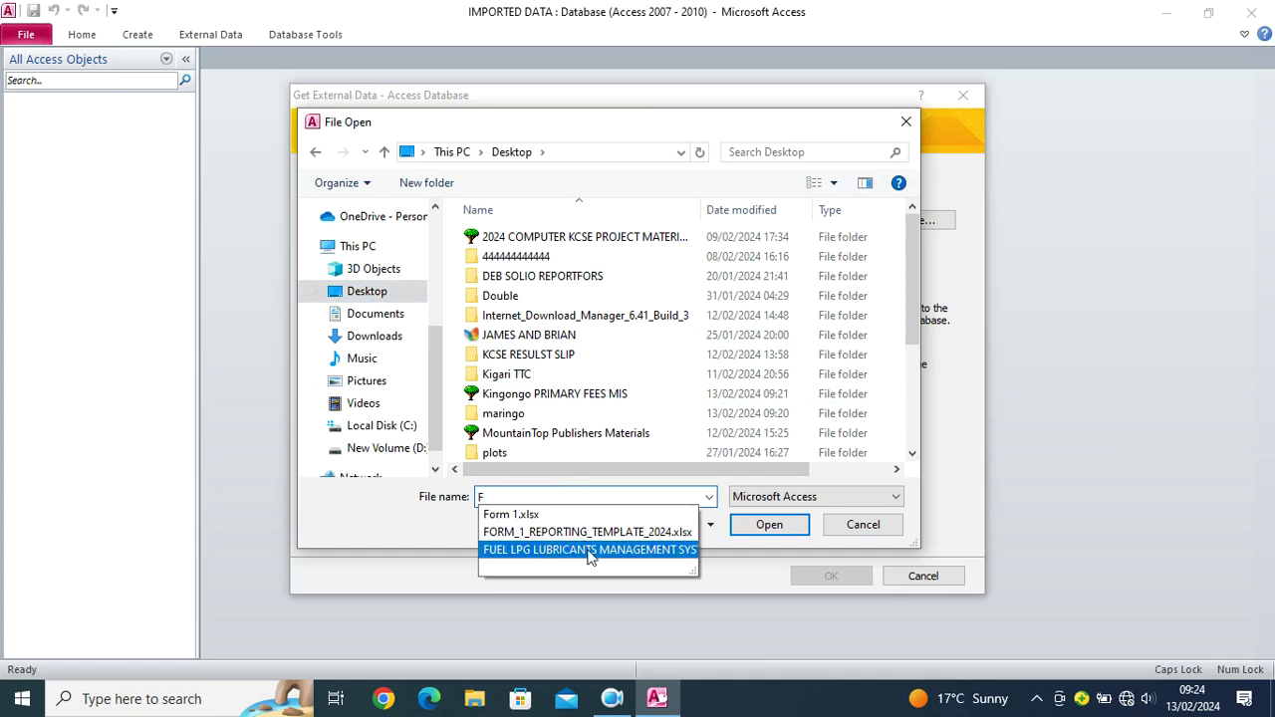
pyautogui.click(589, 551)
pyautogui.click(755, 528)
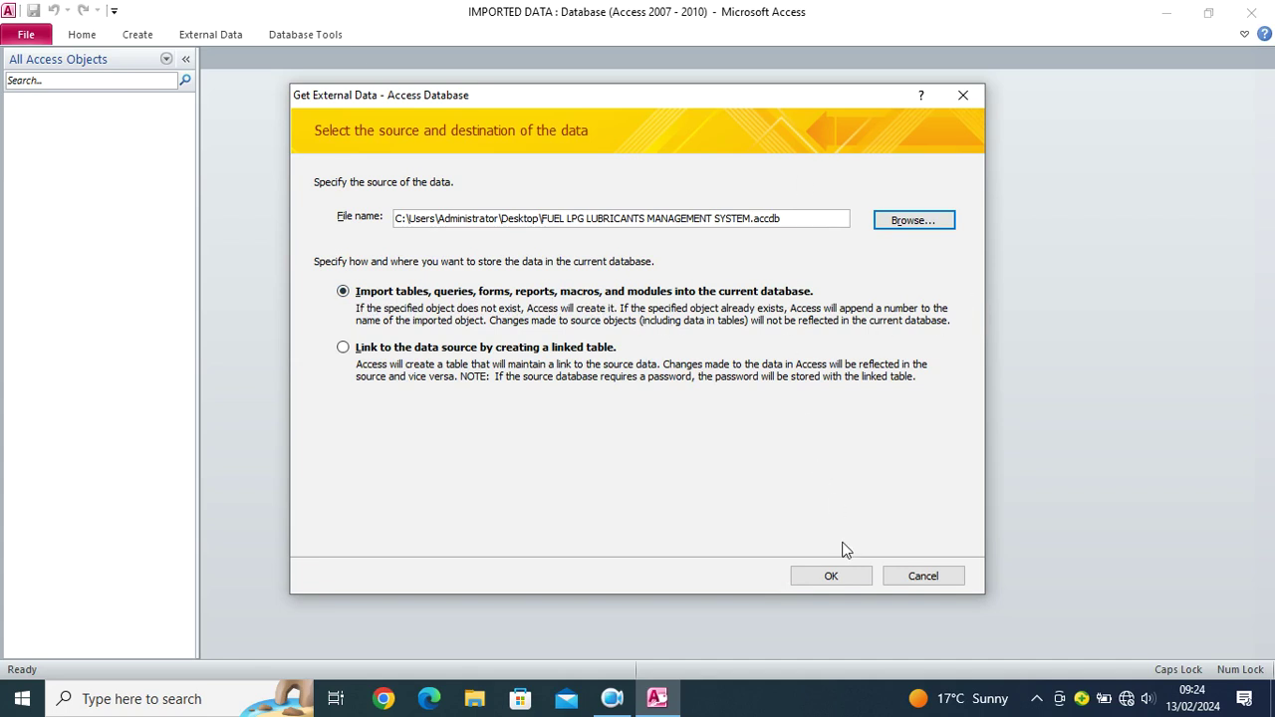
pyautogui.click(832, 572)
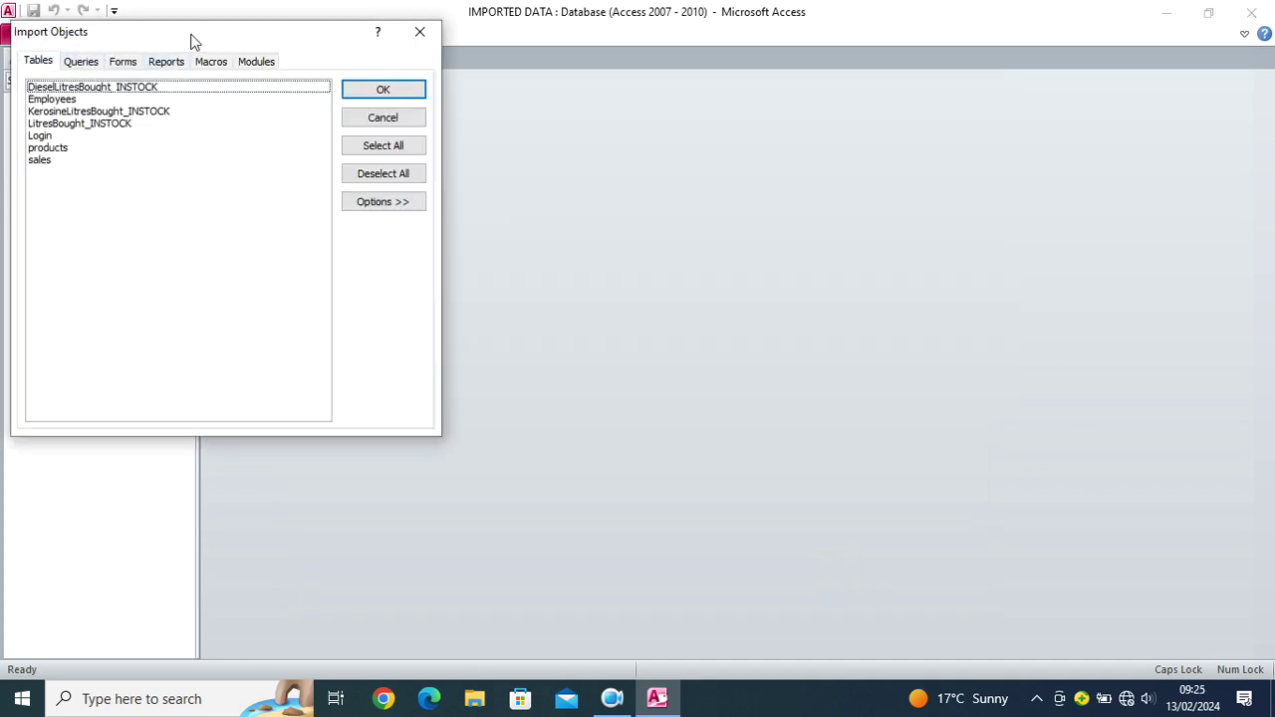
# Step: Select all 7 tables, 18 queries, 9 forms and 13 reports, then import them
pyautogui.moveTo(193, 38); pyautogui.dragTo(490, 182)
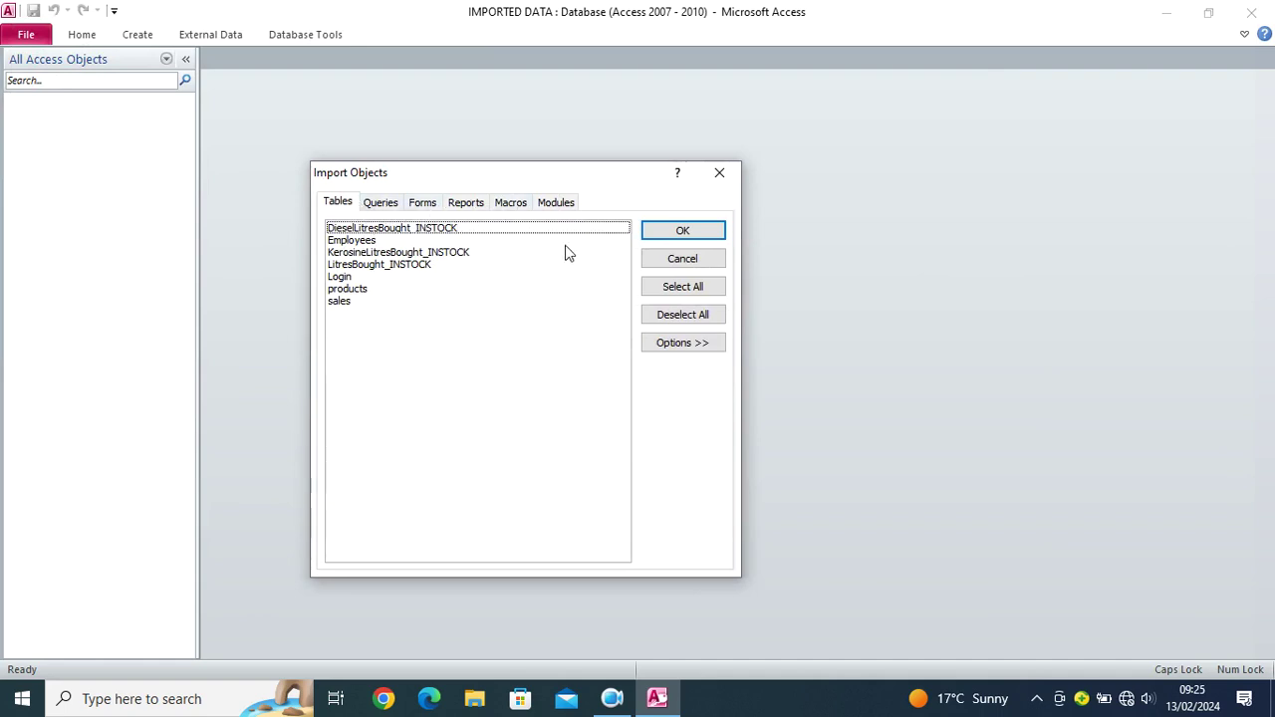
pyautogui.click(659, 291)
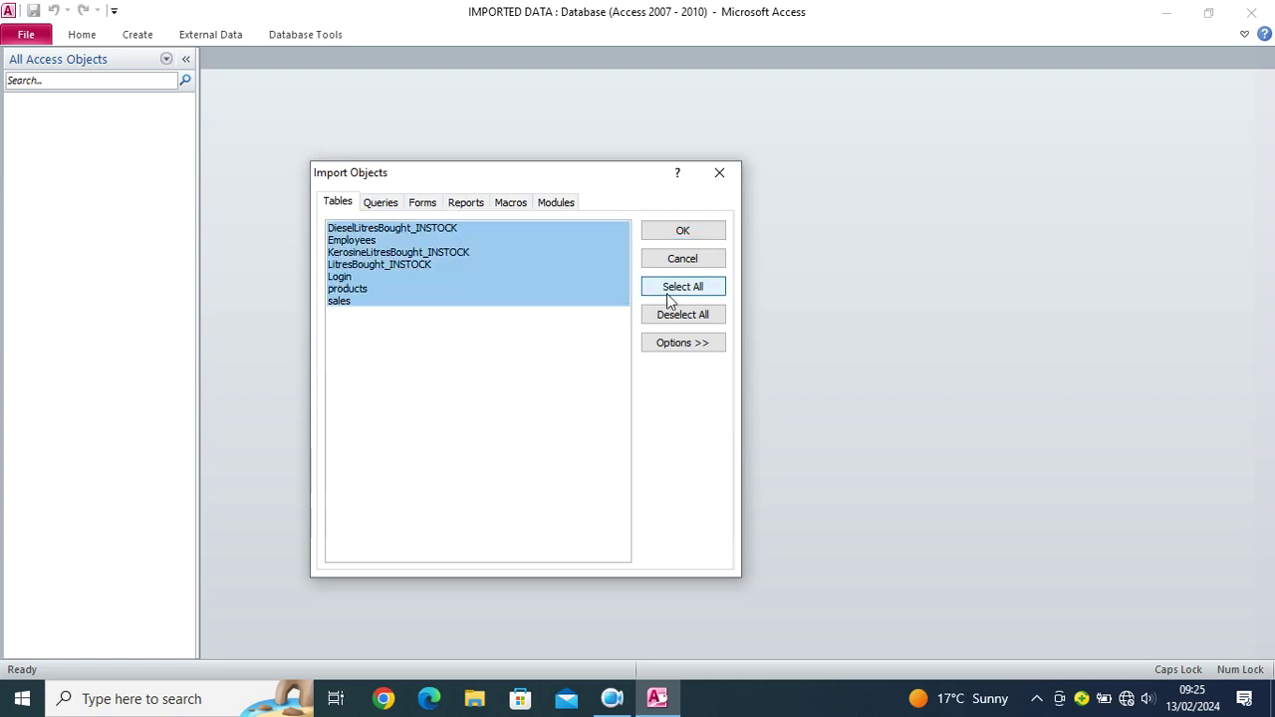
pyautogui.click(383, 209)
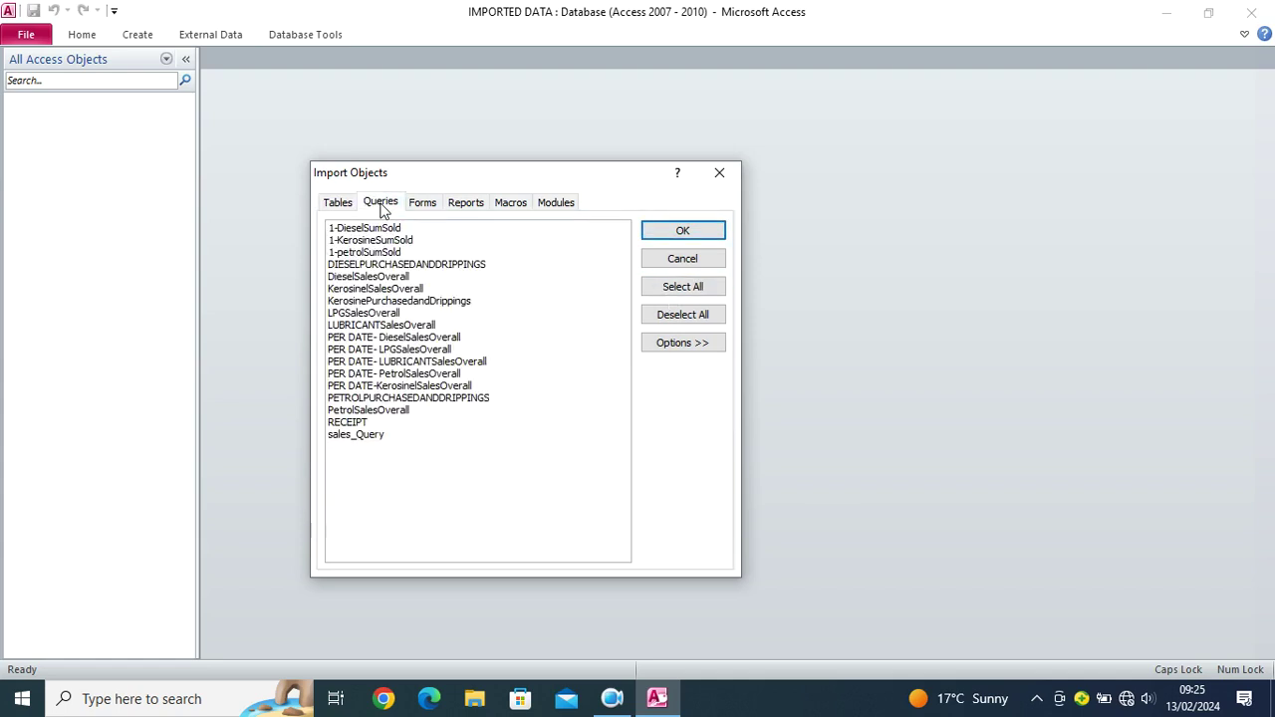
pyautogui.click(669, 291)
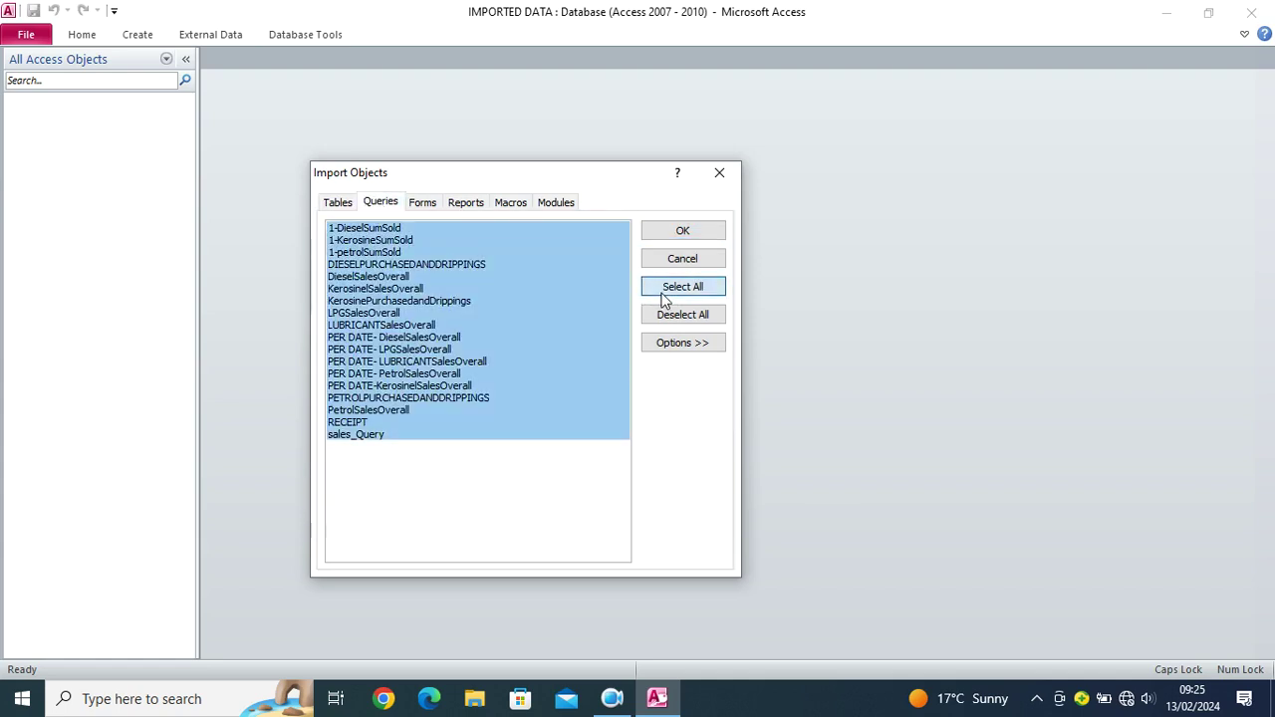
pyautogui.click(423, 204)
pyautogui.click(680, 289)
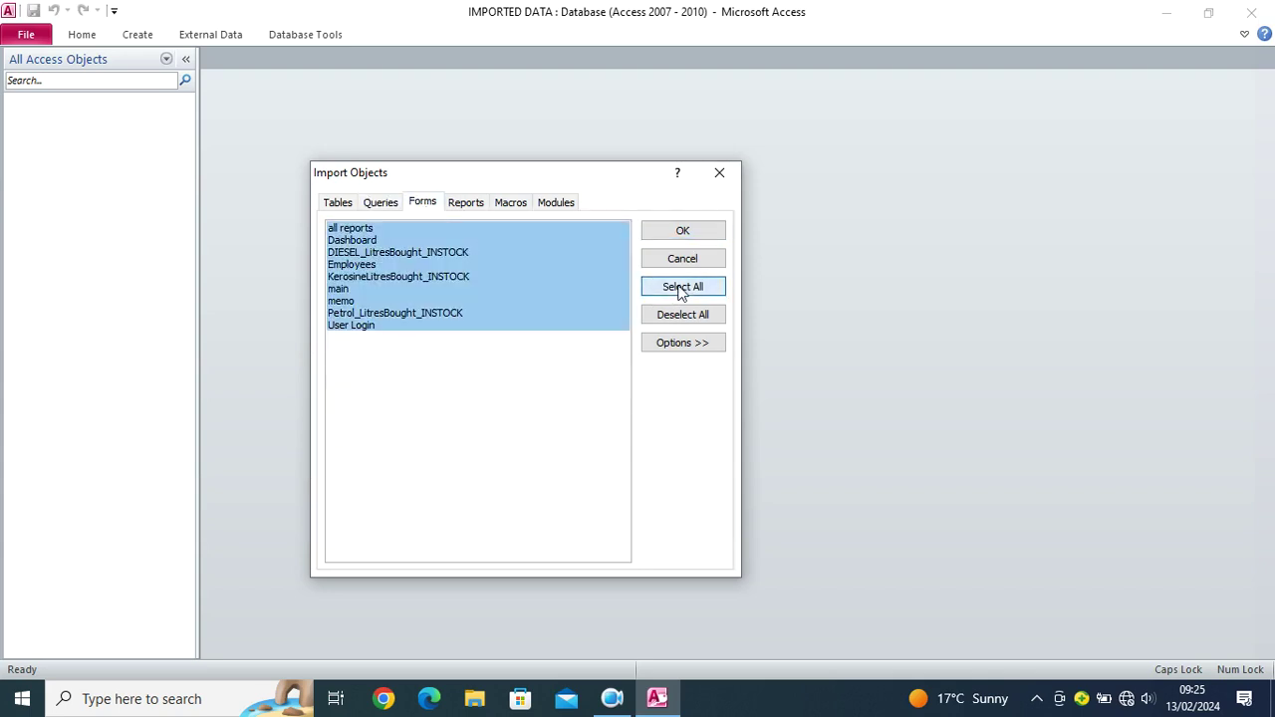
pyautogui.click(465, 202)
pyautogui.click(680, 289)
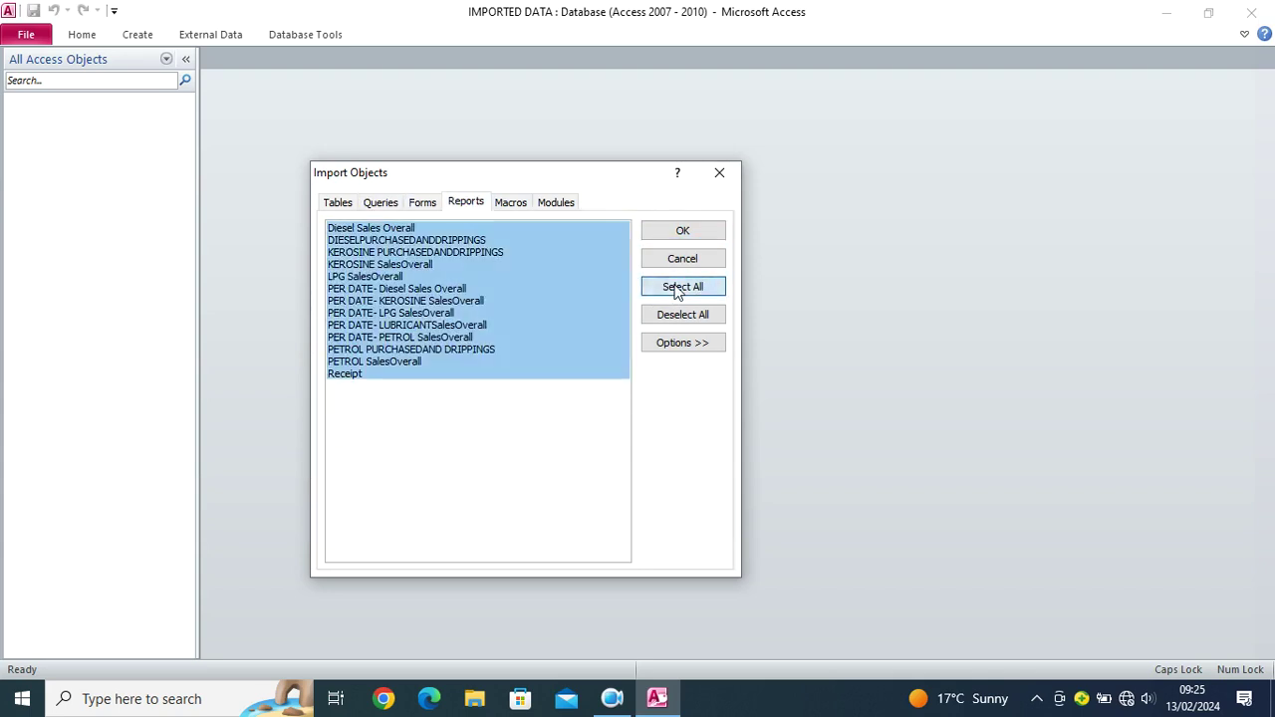
pyautogui.click(509, 206)
pyautogui.click(558, 208)
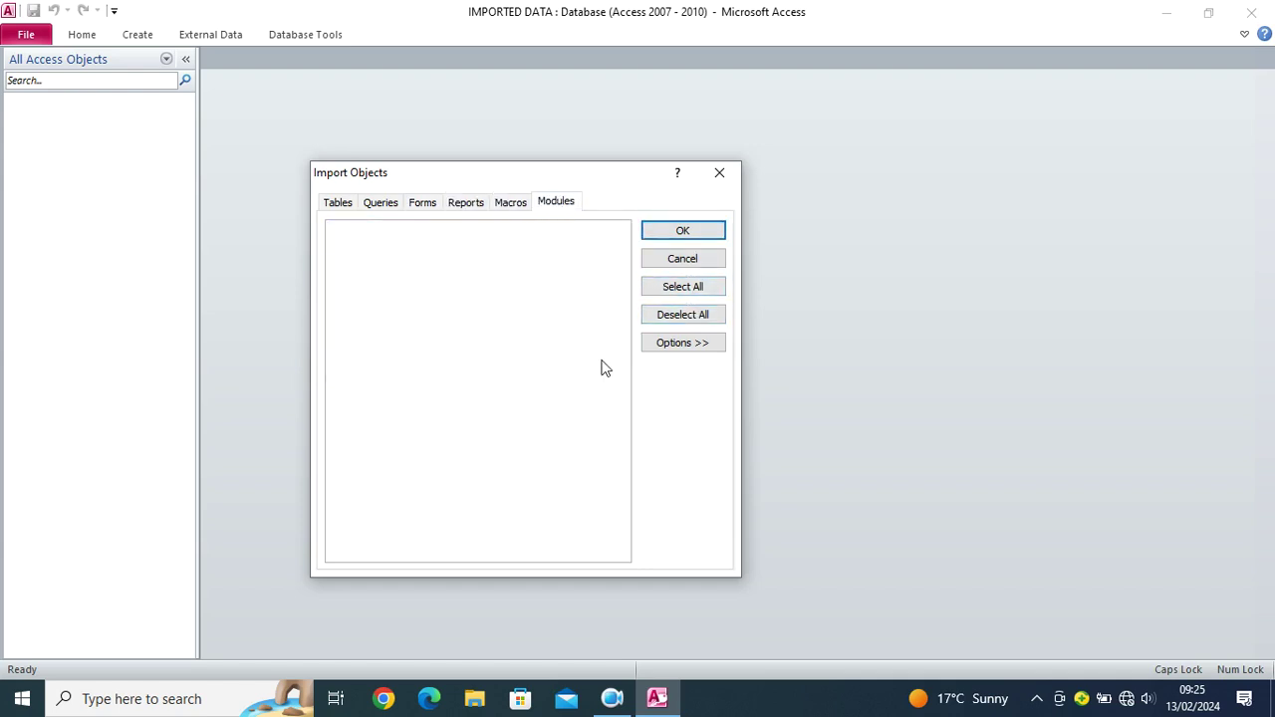
pyautogui.click(681, 233)
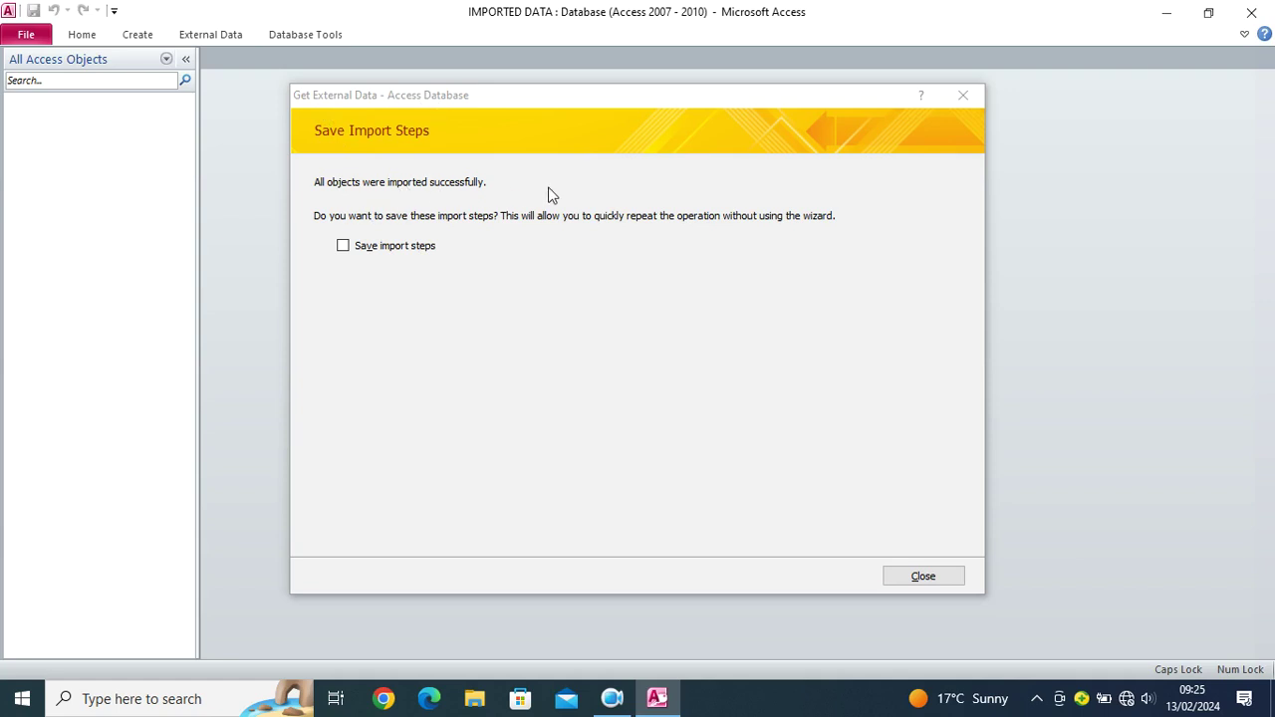
# Step: Close the import without saving steps, review the Navigation Pane objects, and open the Dashboard form
pyautogui.click(934, 580)
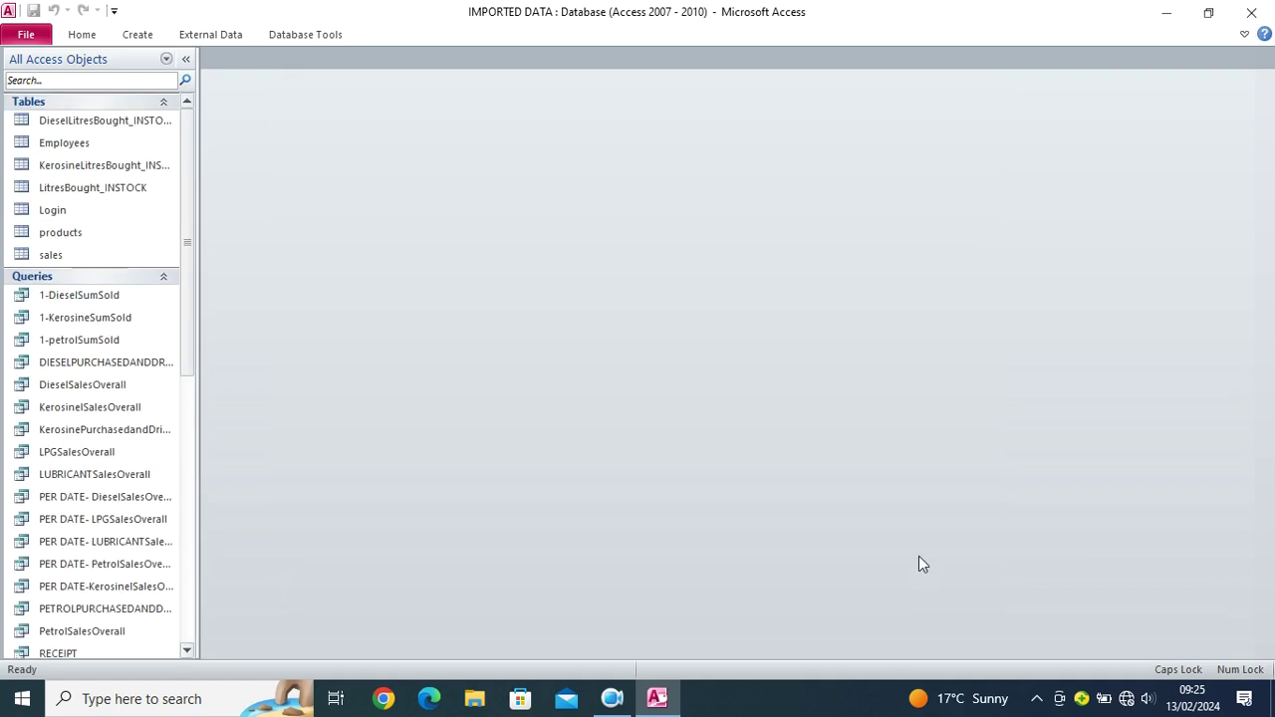
pyautogui.moveTo(191, 199); pyautogui.dragTo(217, 523)
pyautogui.moveTo(212, 587); pyautogui.dragTo(221, 140)
pyautogui.moveTo(221, 192); pyautogui.dragTo(233, 89)
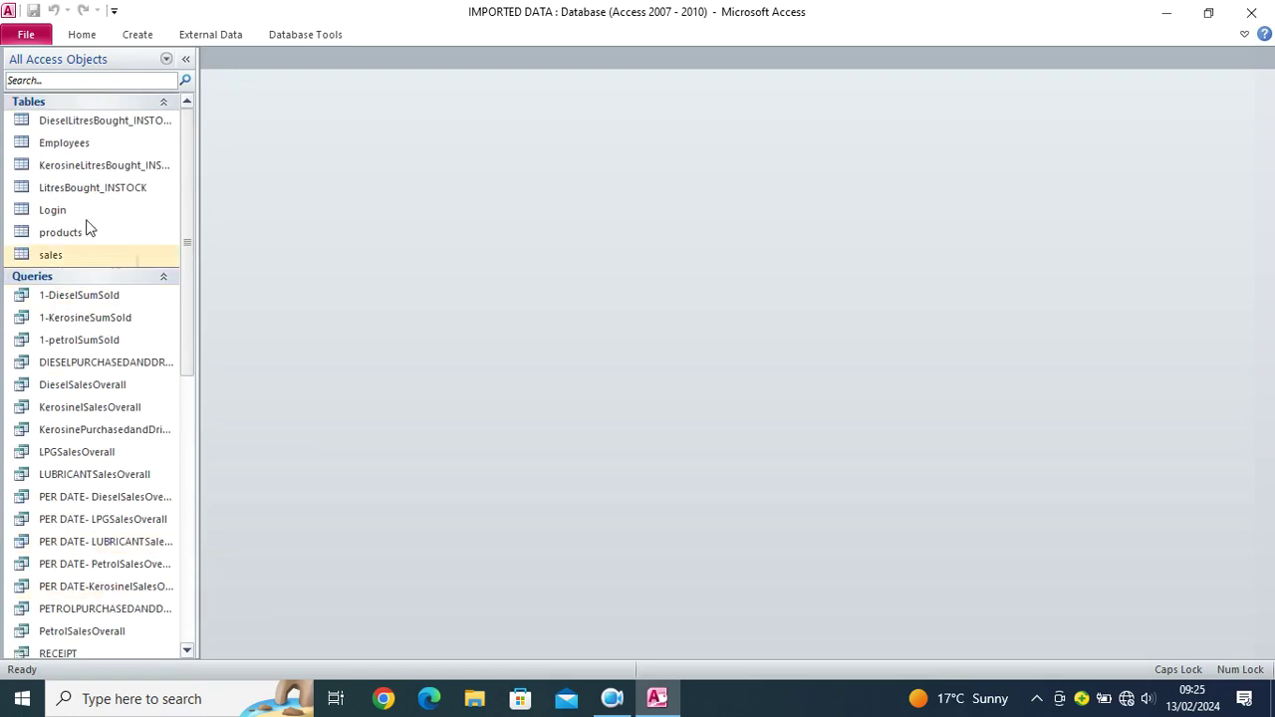
pyautogui.scroll(-3, 75, 432)
pyautogui.scroll(-3, 76, 433)
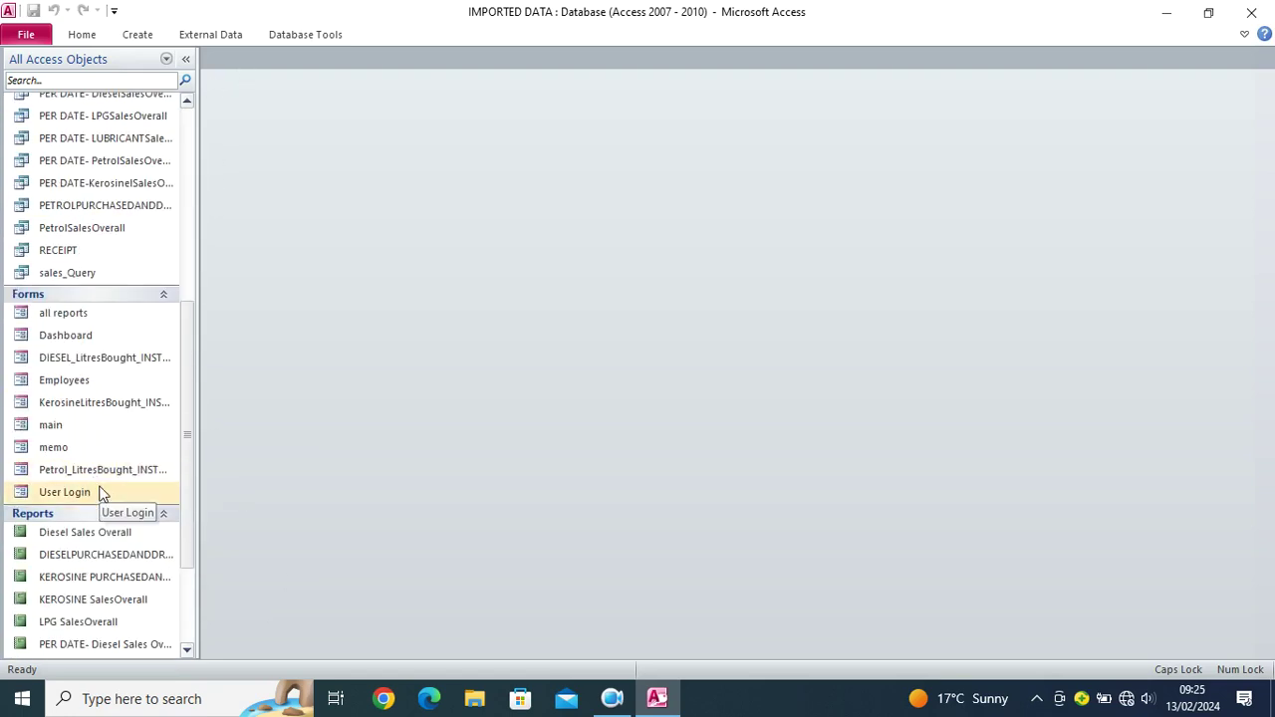
pyautogui.doubleClick(99, 338)
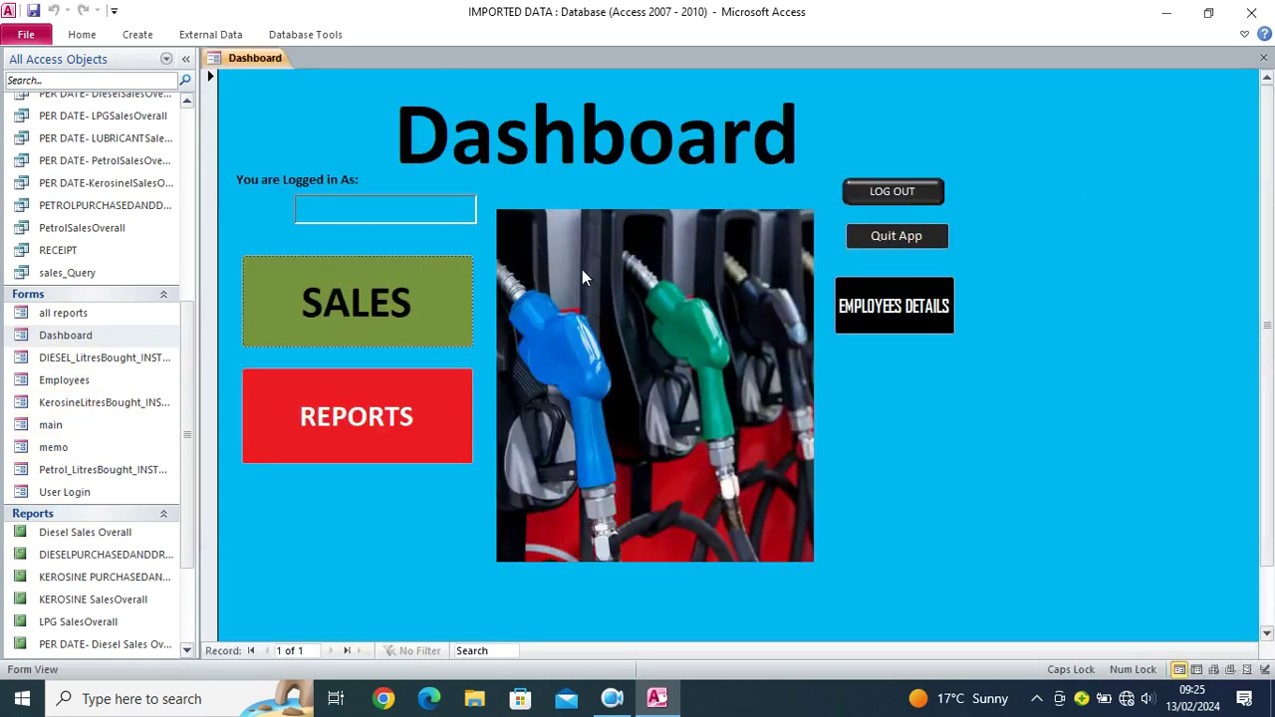
# Step: Switch the imported Dashboard form to Design View
pyautogui.rightClick(547, 251)
pyautogui.rightClick(807, 113)
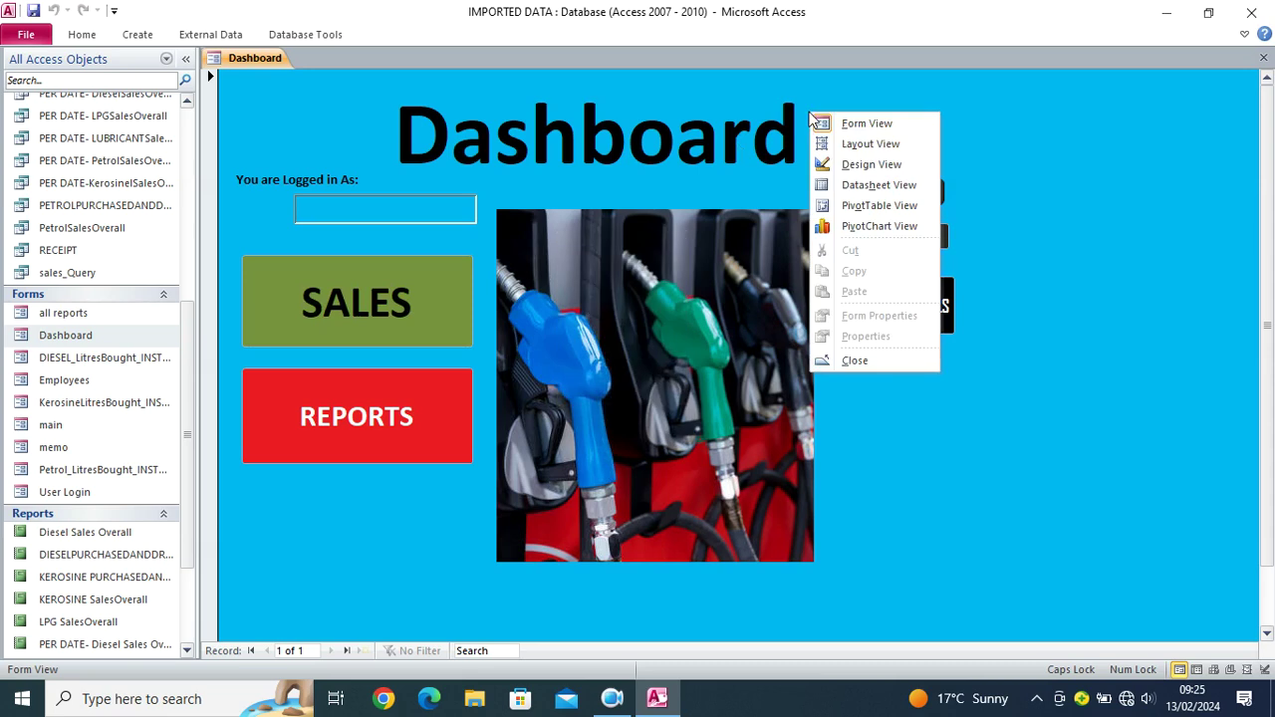
pyautogui.click(860, 166)
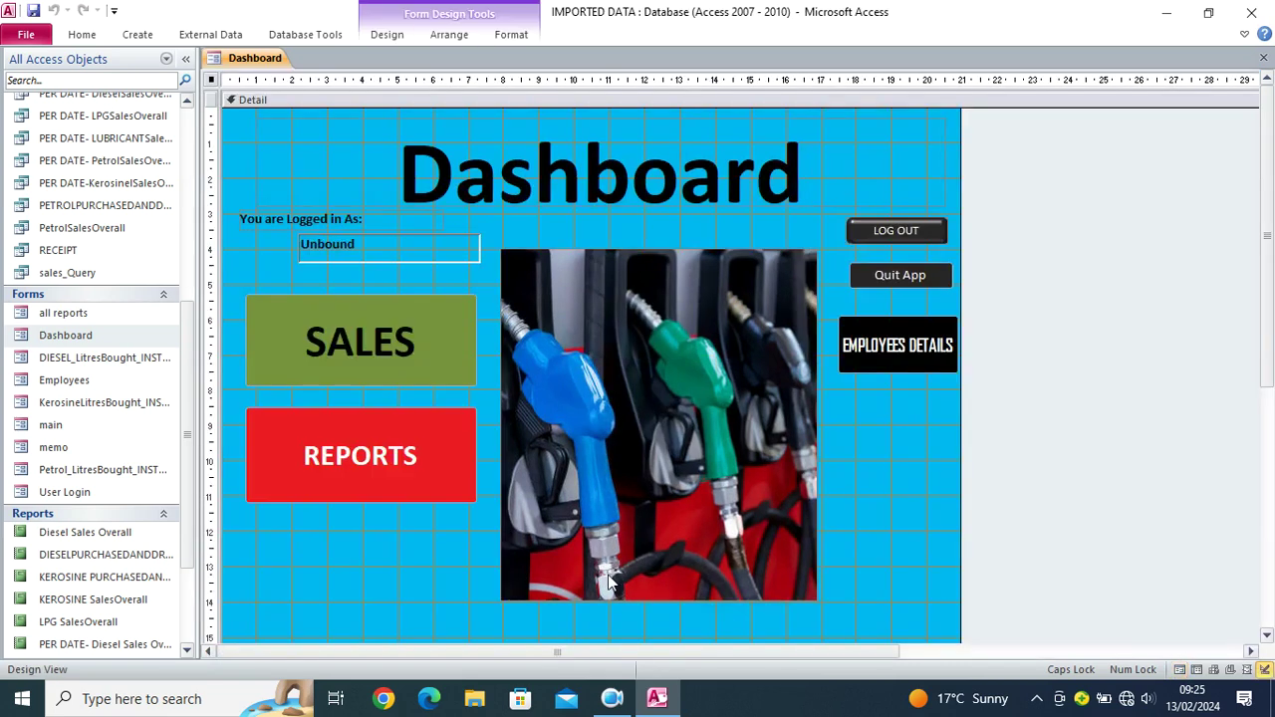